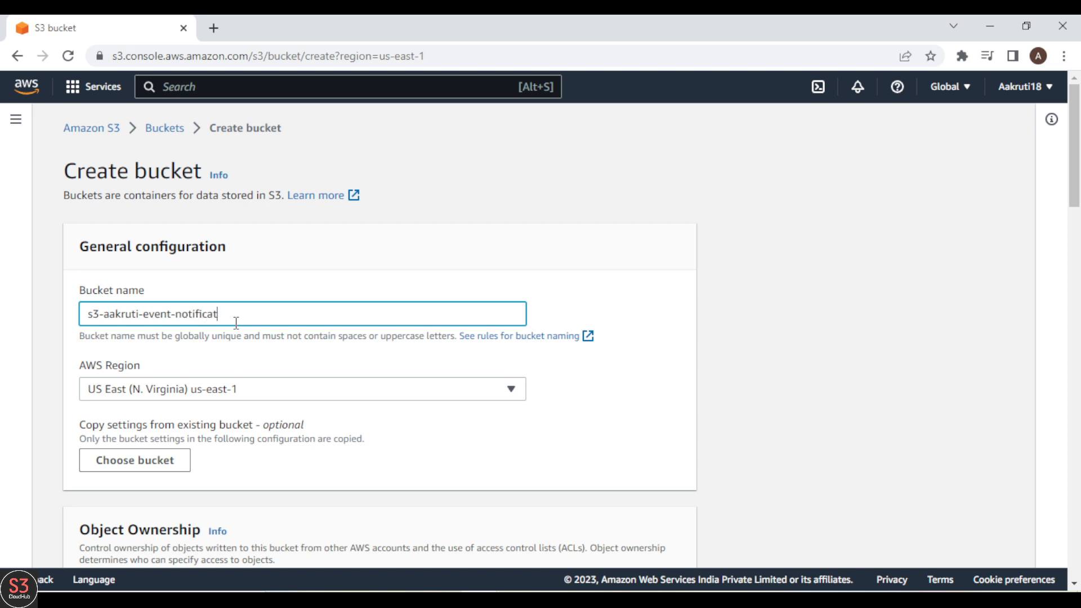
Step: Complete the bucket name so it ends in "event-notification" and create the bucket with the remaining settings at their defaults
text(ion)
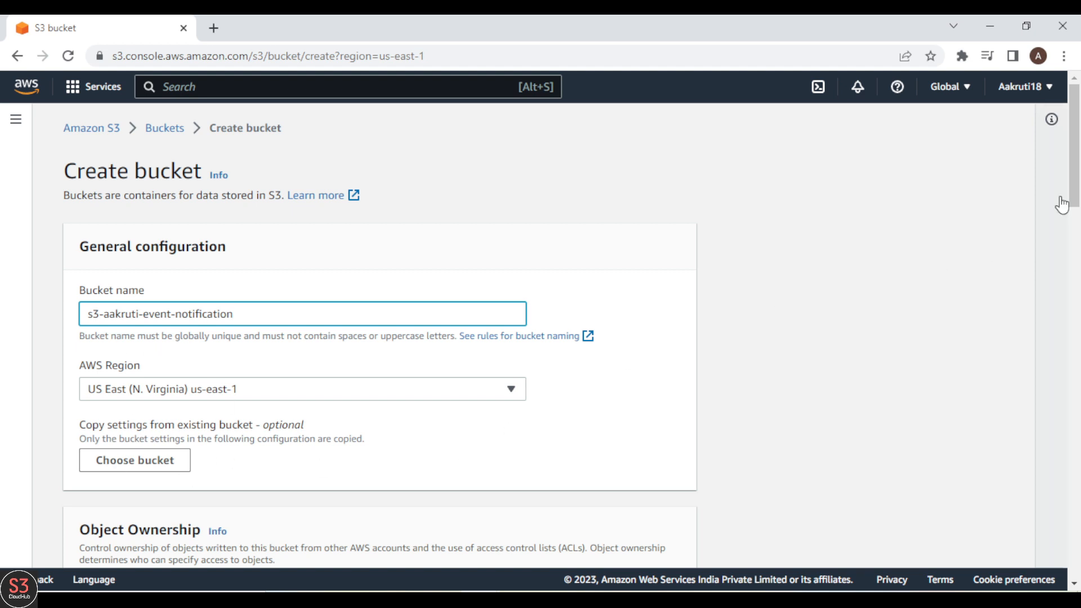
drag(1075, 185, 1061, 571)
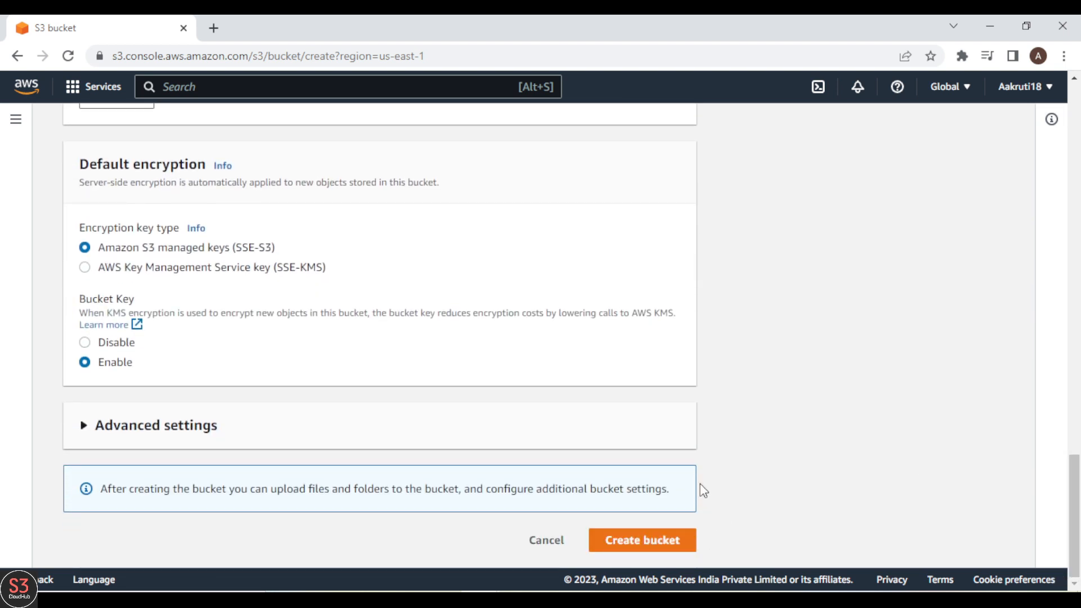
click(650, 542)
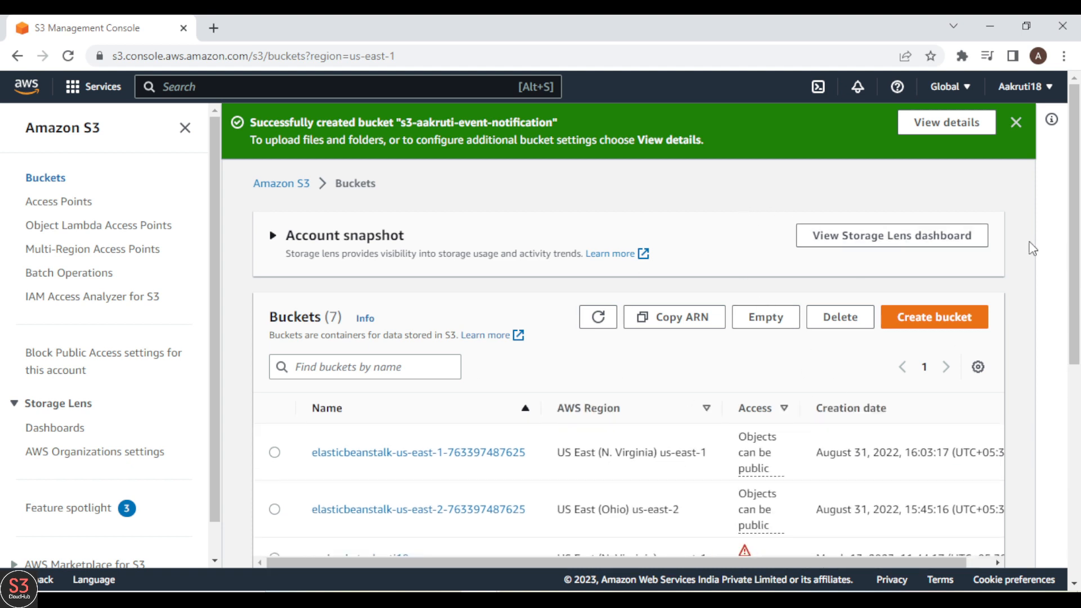
Step: Open the details of the newly created bucket and go to the event notifications in its properties
click(927, 124)
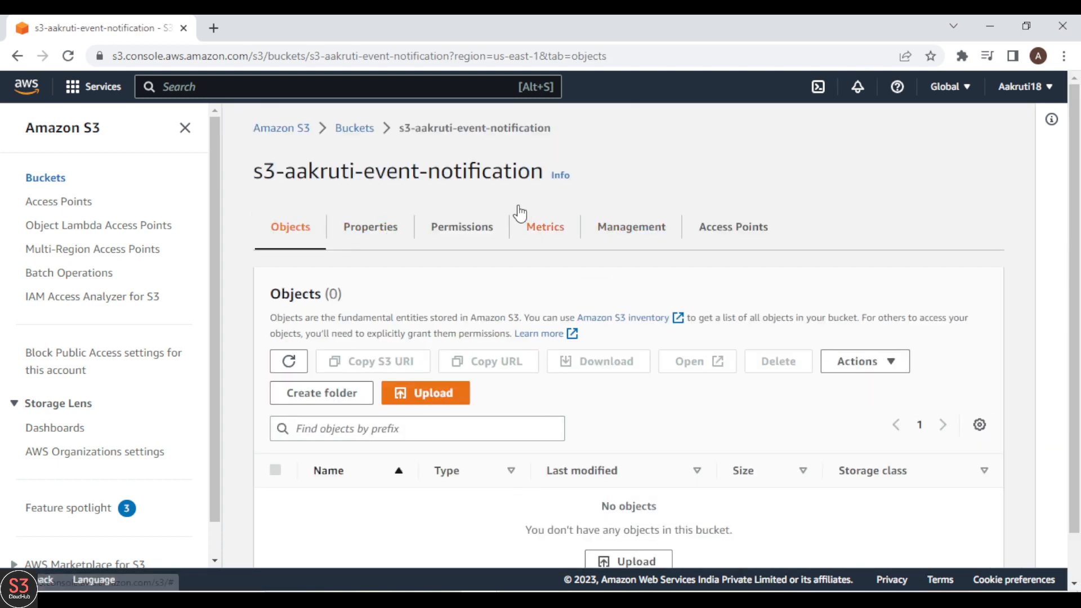
click(368, 231)
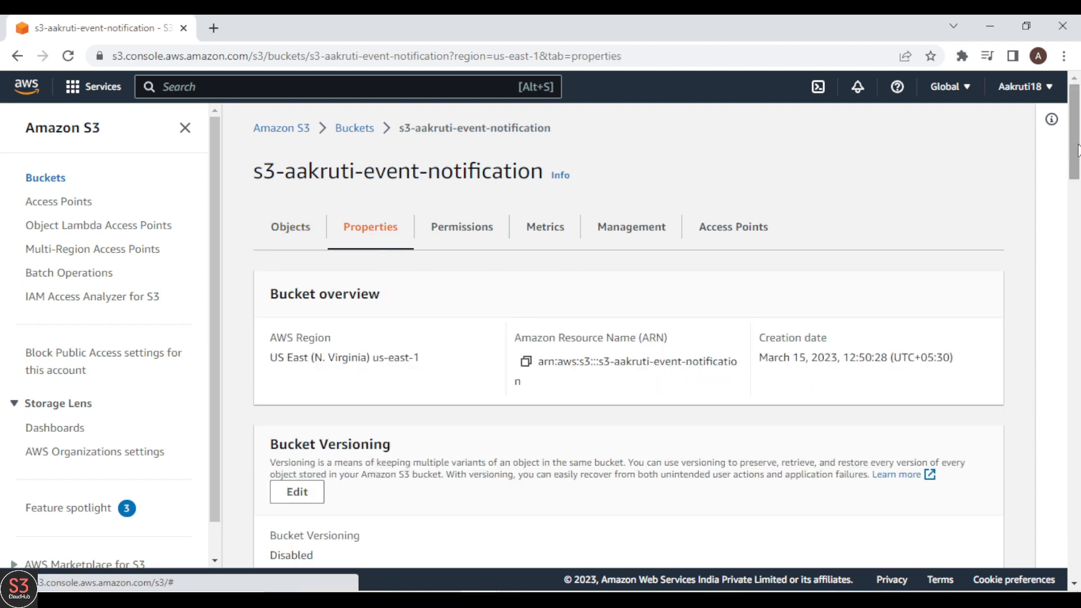
drag(1076, 149, 1078, 433)
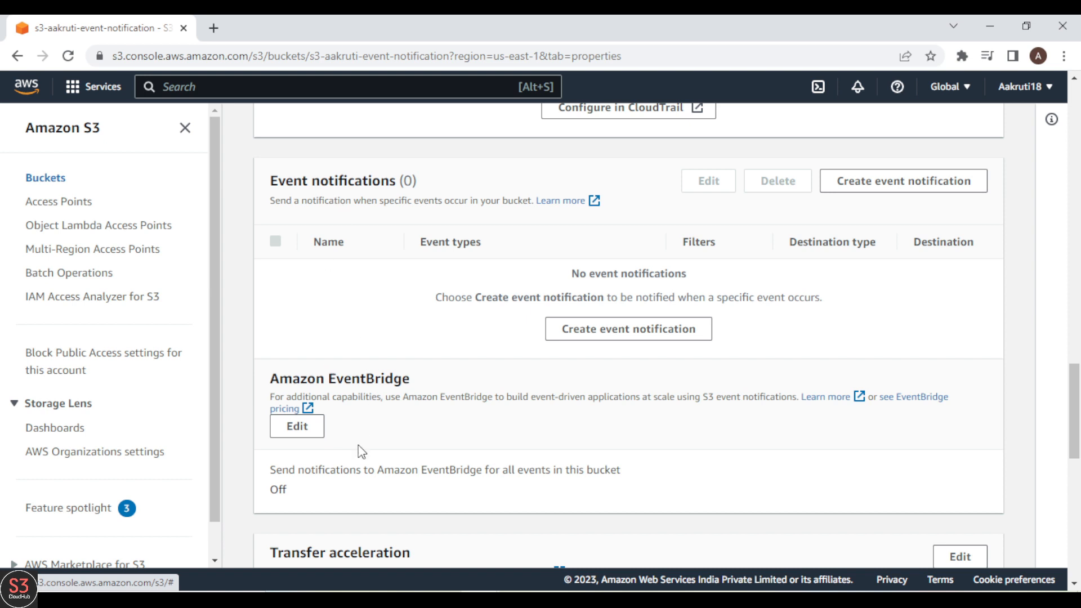
drag(274, 386, 428, 383)
click(429, 384)
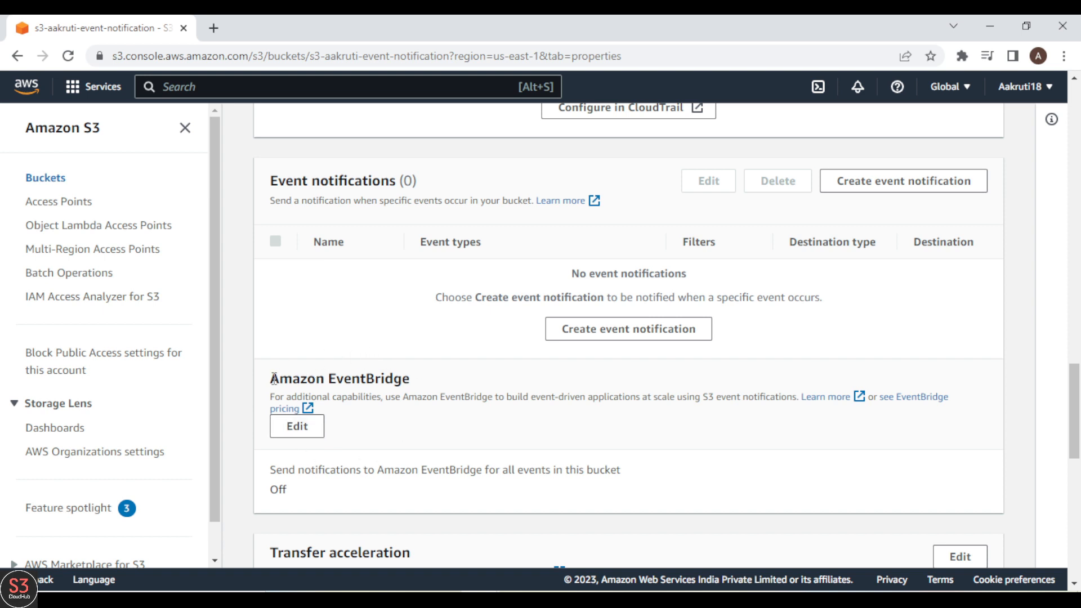
drag(272, 379, 419, 387)
click(419, 387)
double_click(340, 384)
click(427, 391)
Step: Start a new event notification for the bucket and name it demoeventnotification
click(635, 332)
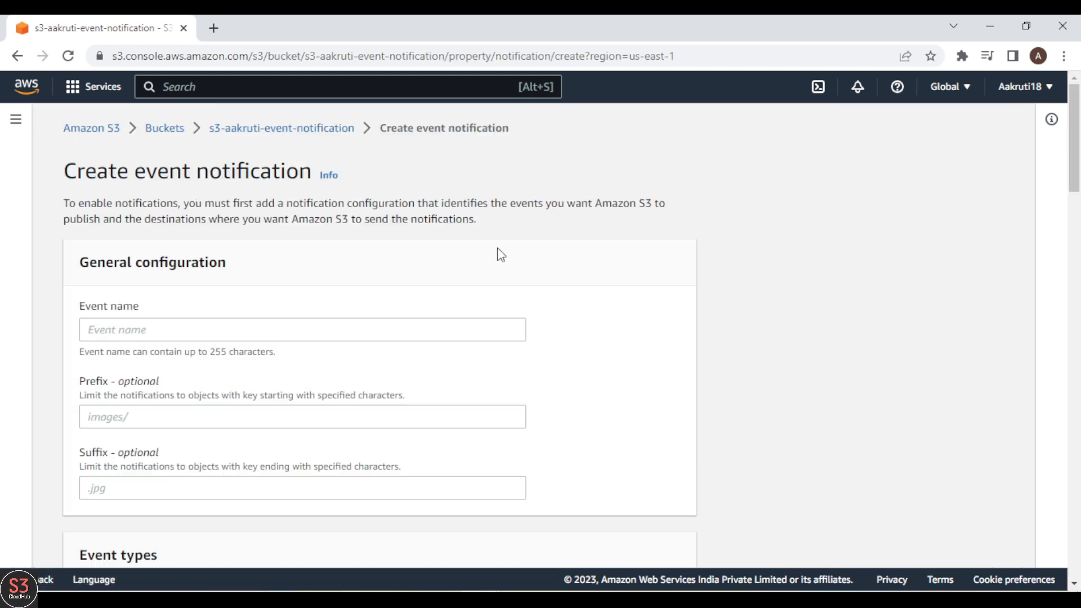
click(224, 322)
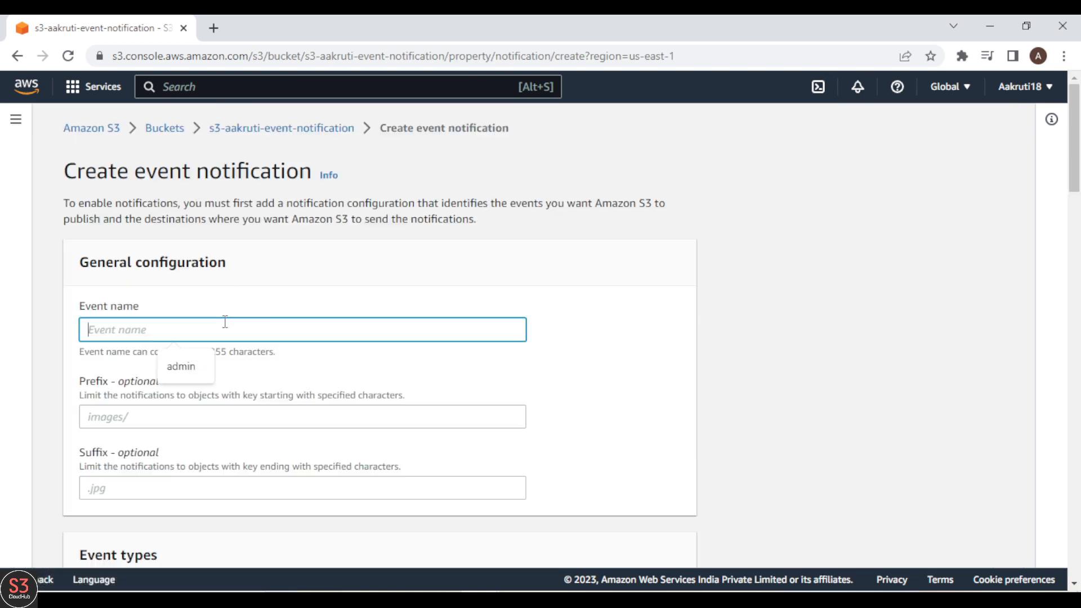
text(demoe)
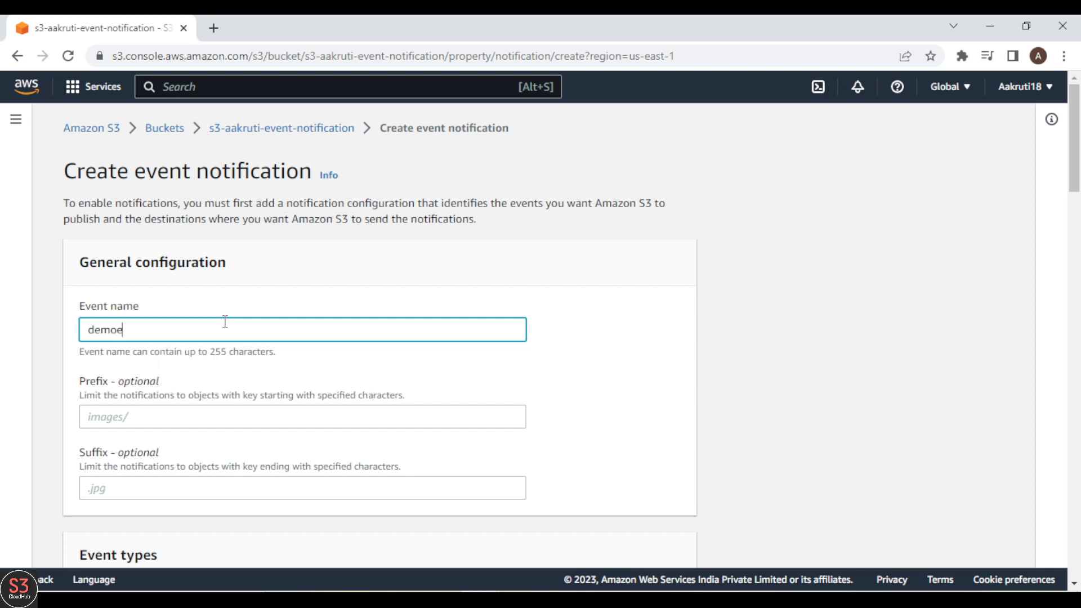
text(ventnotification)
Step: Enable all object create events (s3:ObjectCreated:*) as the event type for the notification
drag(1076, 157, 1078, 235)
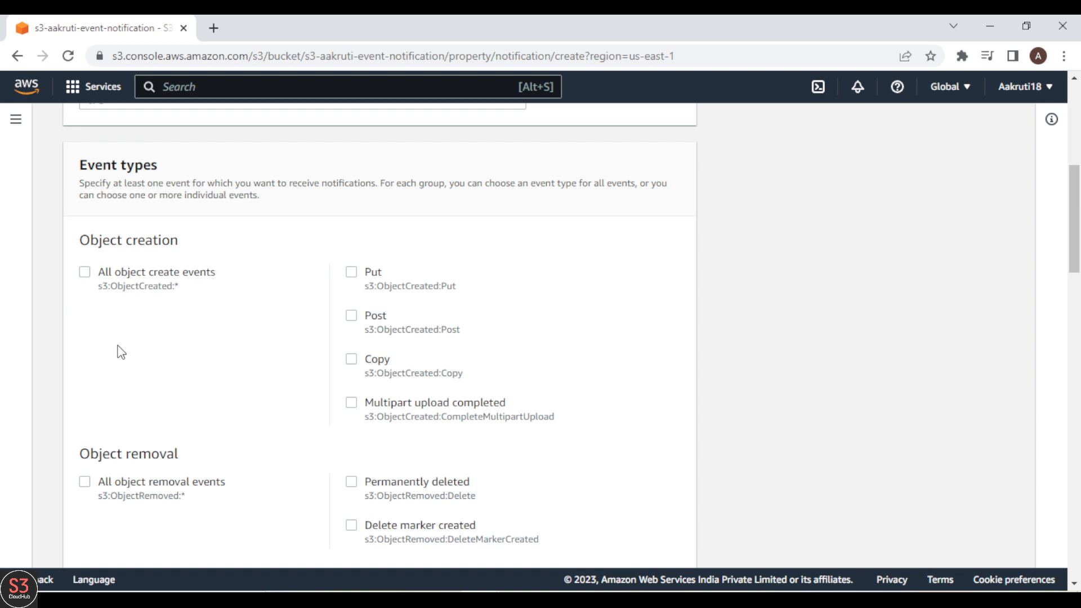
click(90, 276)
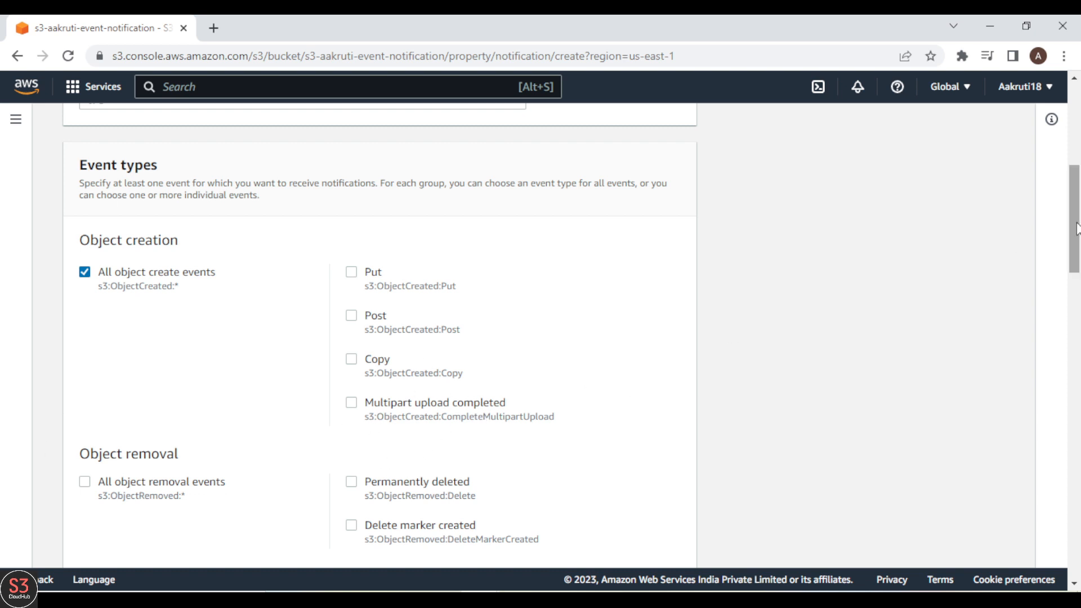
mouse_move(1076, 228)
mouse_down()
mouse_move(1075, 308)
mouse_move(1079, 230)
mouse_up()
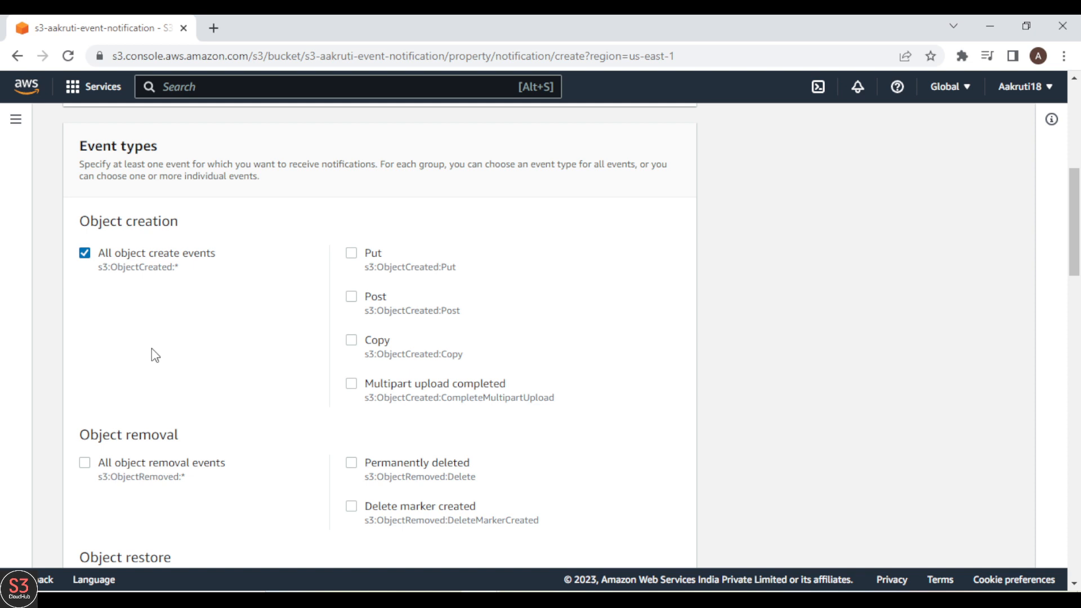
Step: Set the event notification's destination to an SQS queue
drag(1074, 236, 1078, 510)
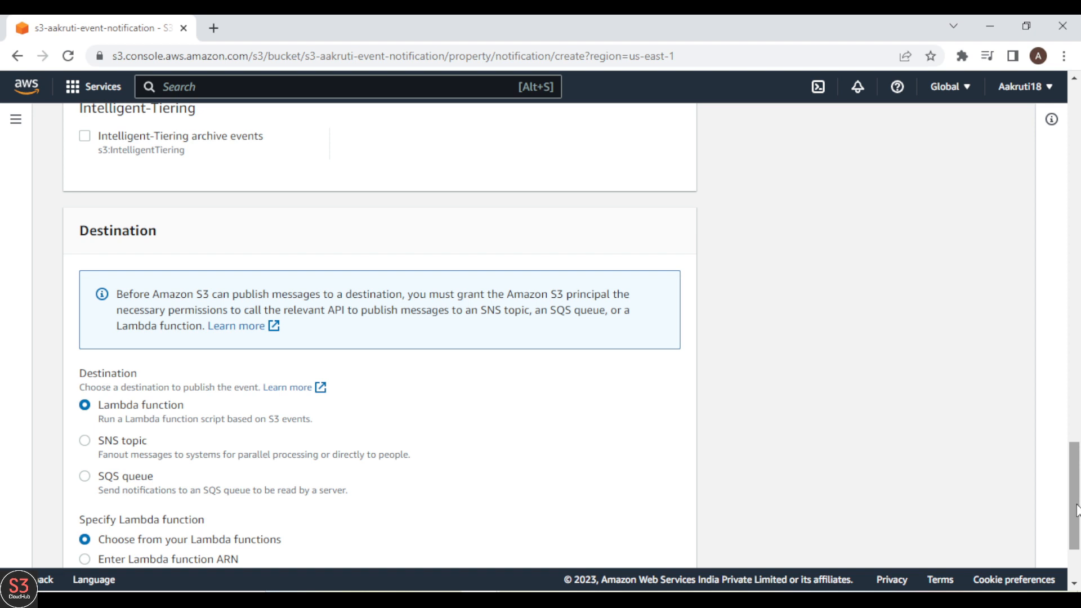
scroll(1076, 509, down, 1)
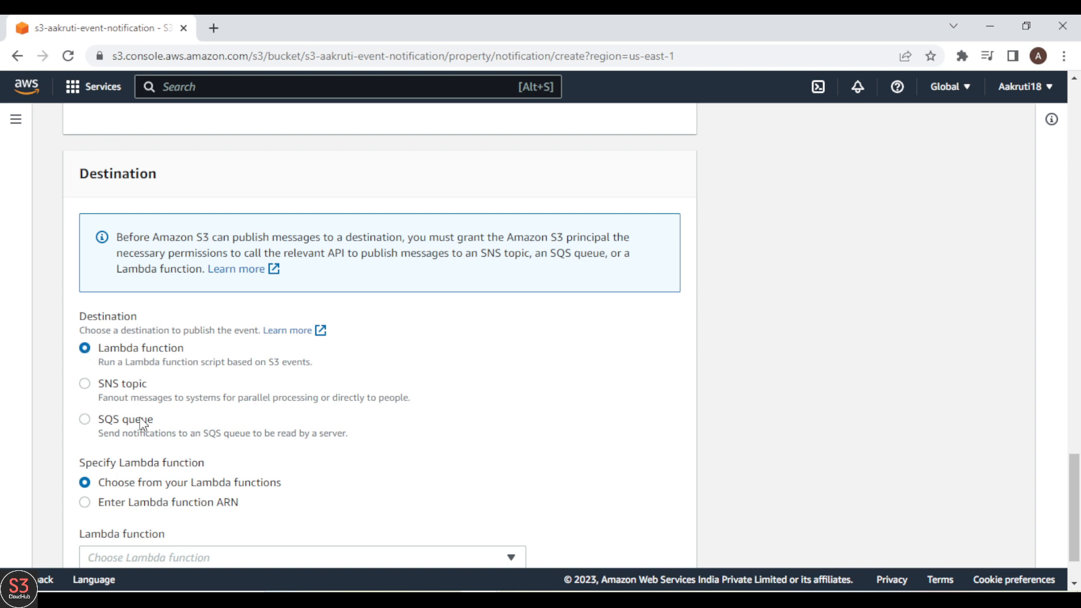
click(86, 420)
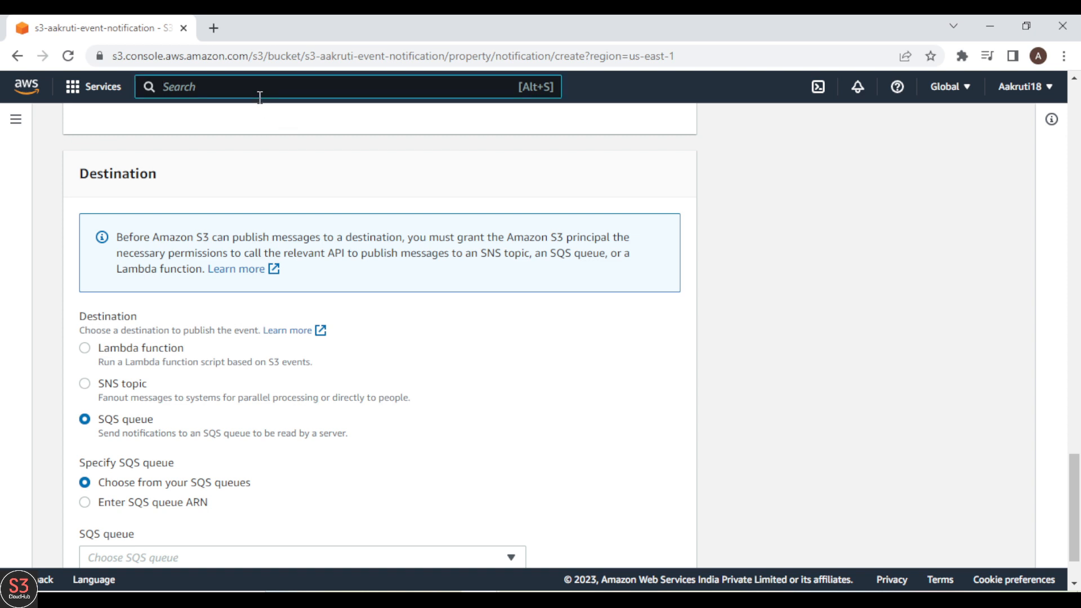
Step: Search the AWS services for SQS and open Simple Queue Service in a new browser tab
text(SQS)
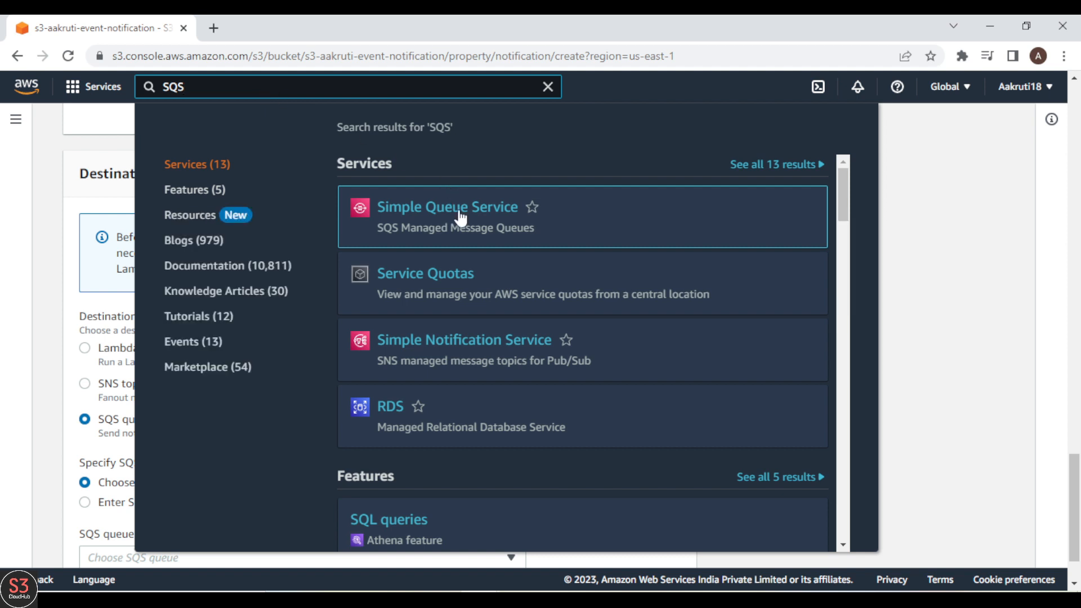
right_click(460, 217)
click(525, 224)
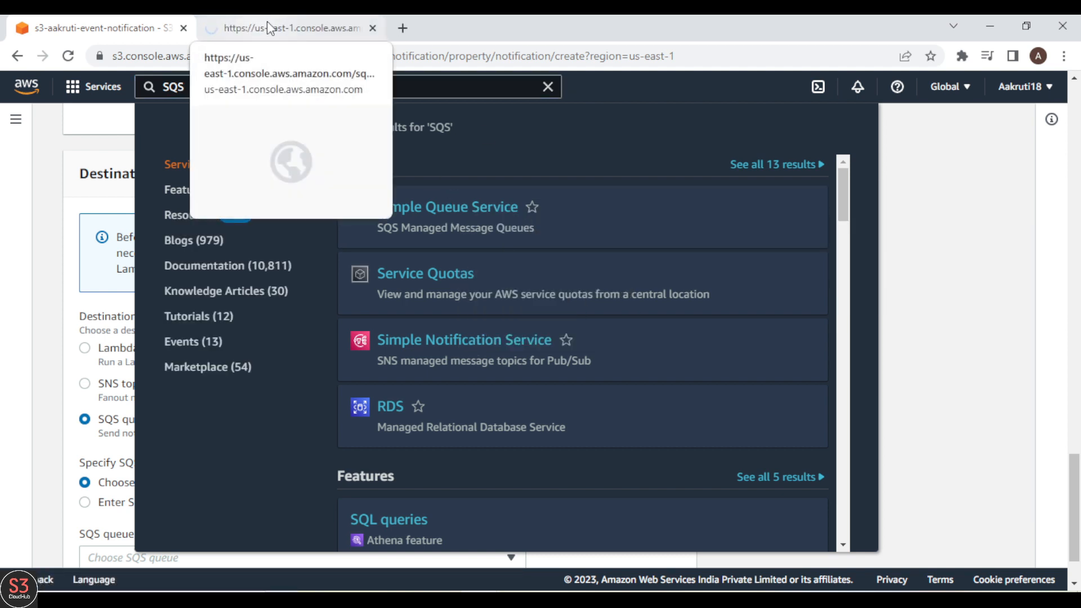
click(267, 22)
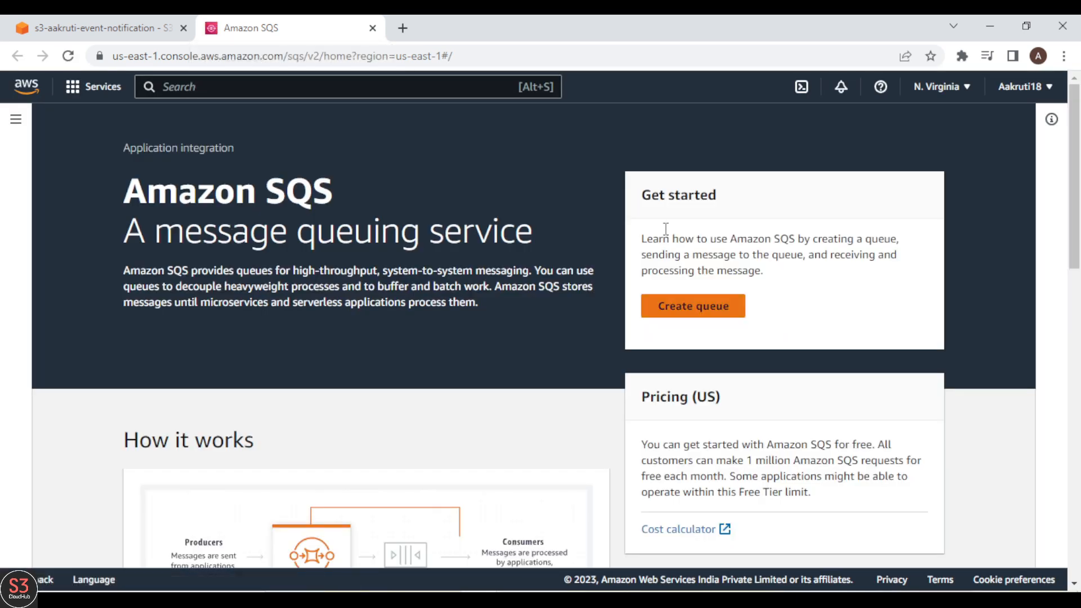
Step: Create a Standard queue named demososqueue, keeping the default configuration
click(692, 308)
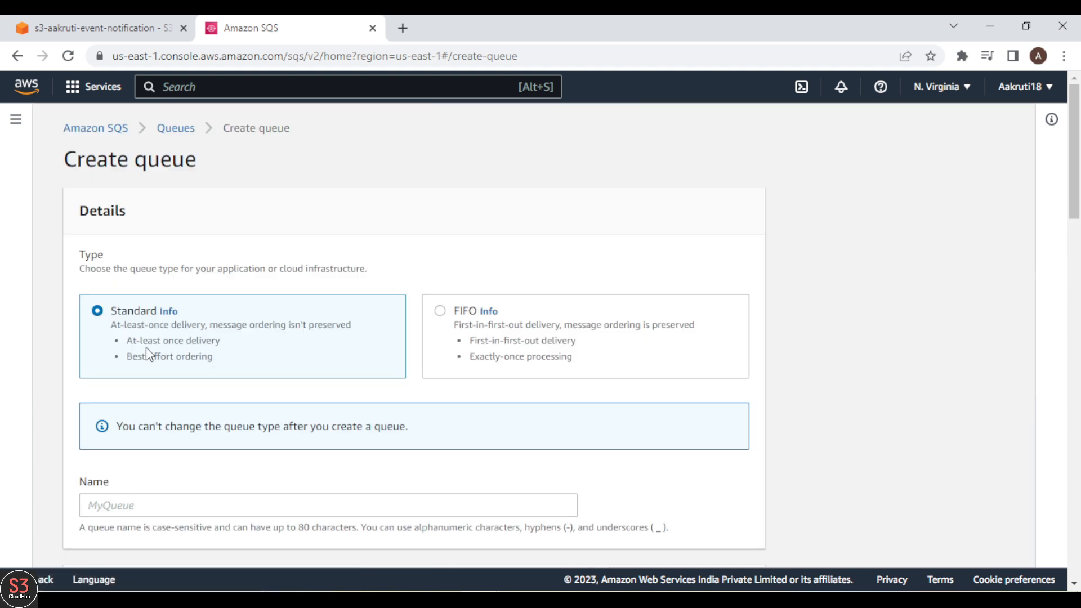
click(199, 507)
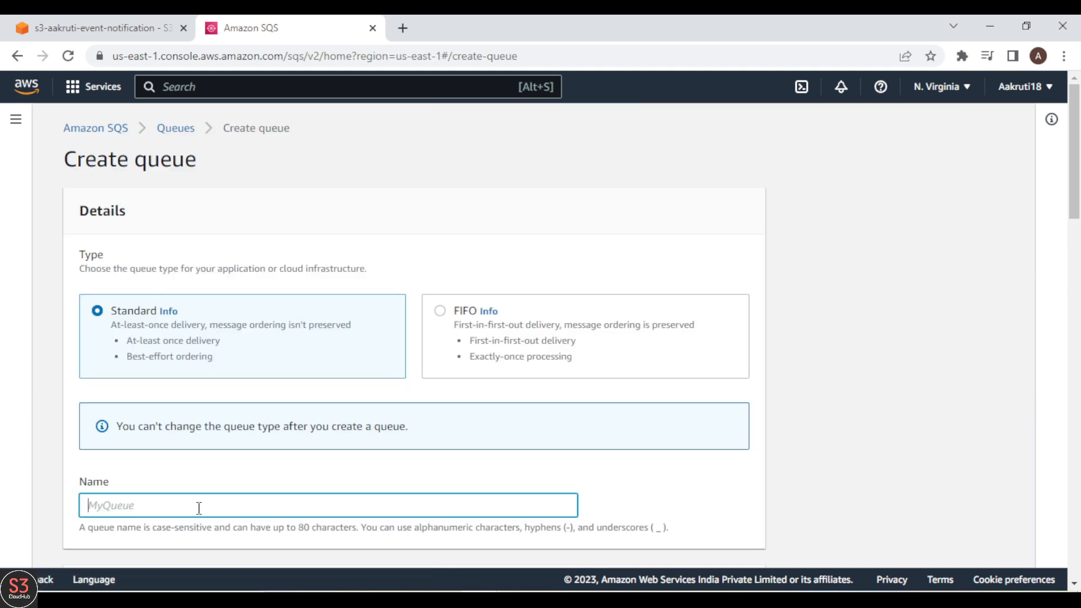
text(demososqueue)
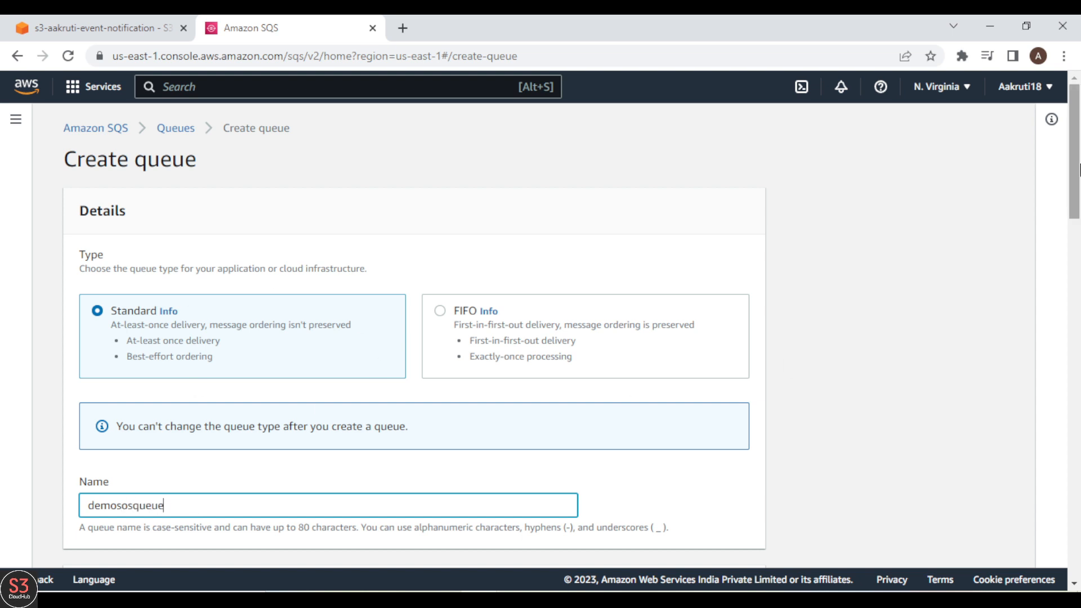
drag(1078, 167, 1067, 540)
click(741, 543)
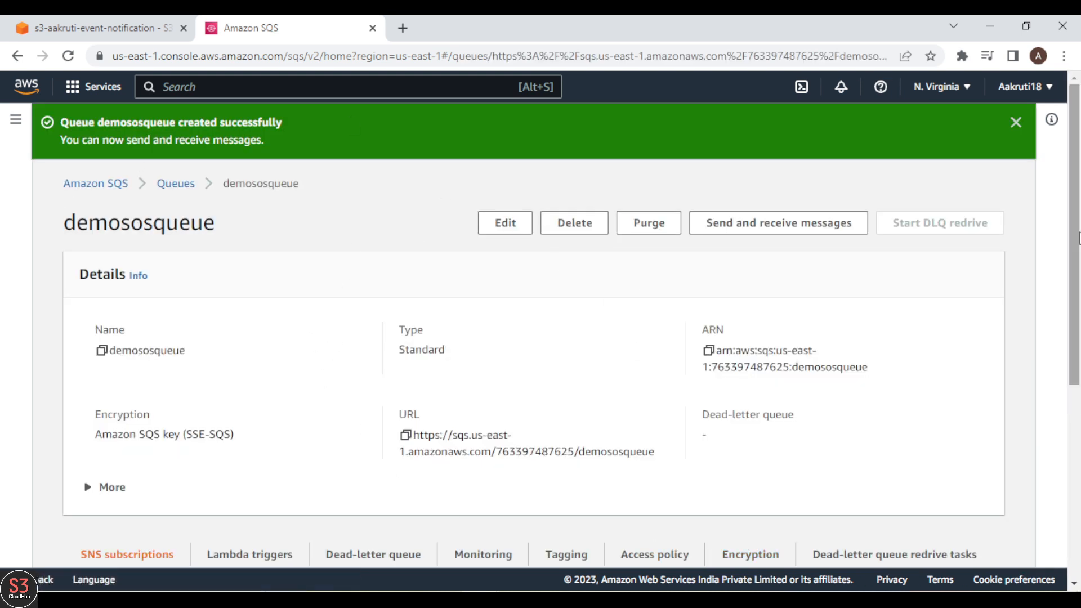
Step: Examine the access policy (permissions) of the demososqueue queue
drag(1072, 239, 1072, 379)
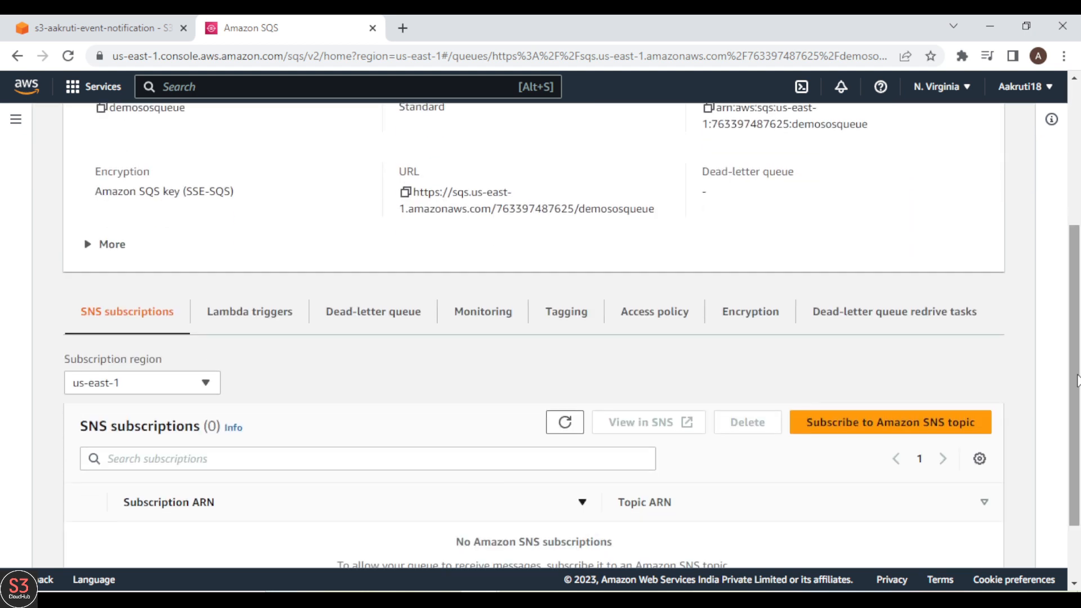
click(662, 312)
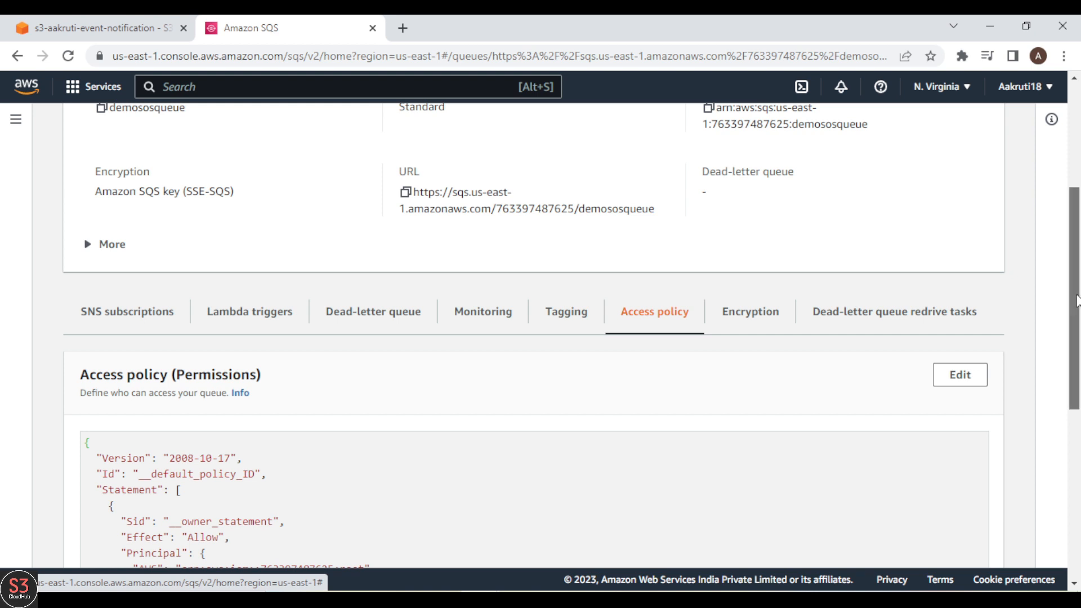
scroll(533, 166, down, 4)
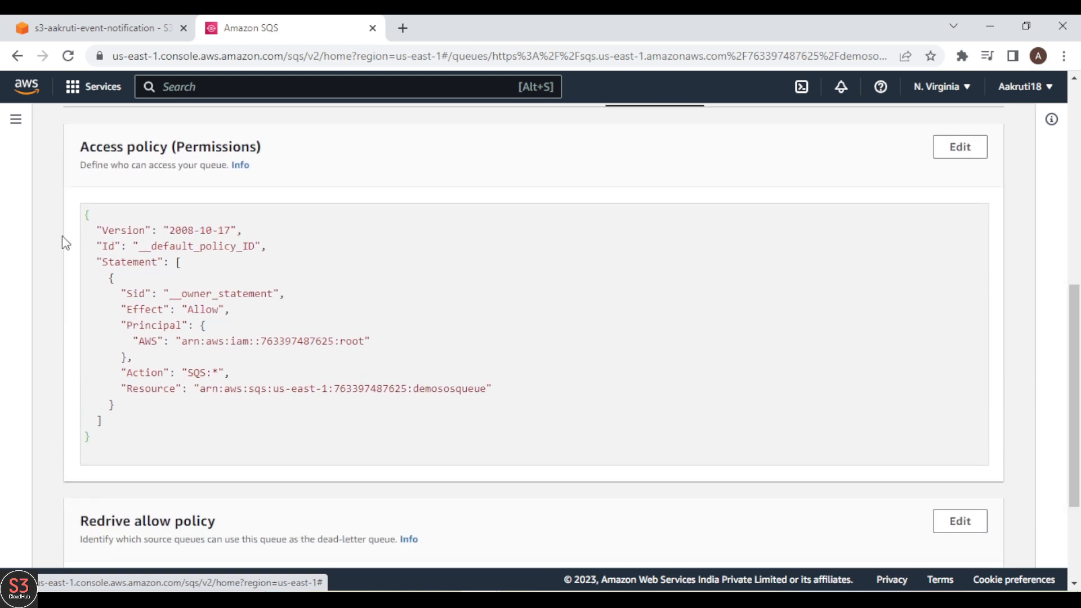
drag(85, 214, 122, 421)
click(118, 427)
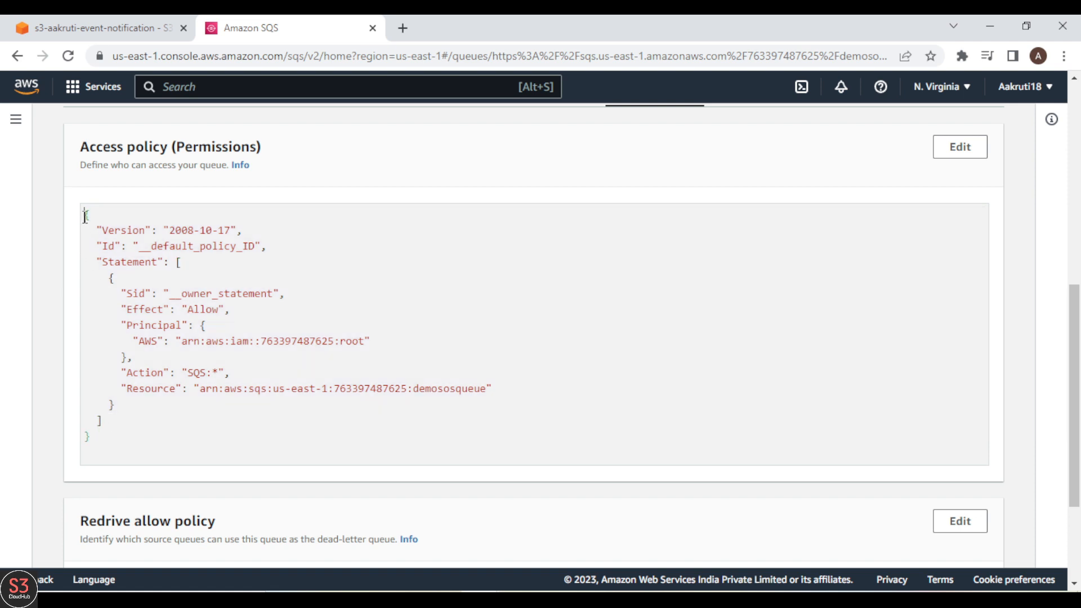
drag(85, 216, 128, 436)
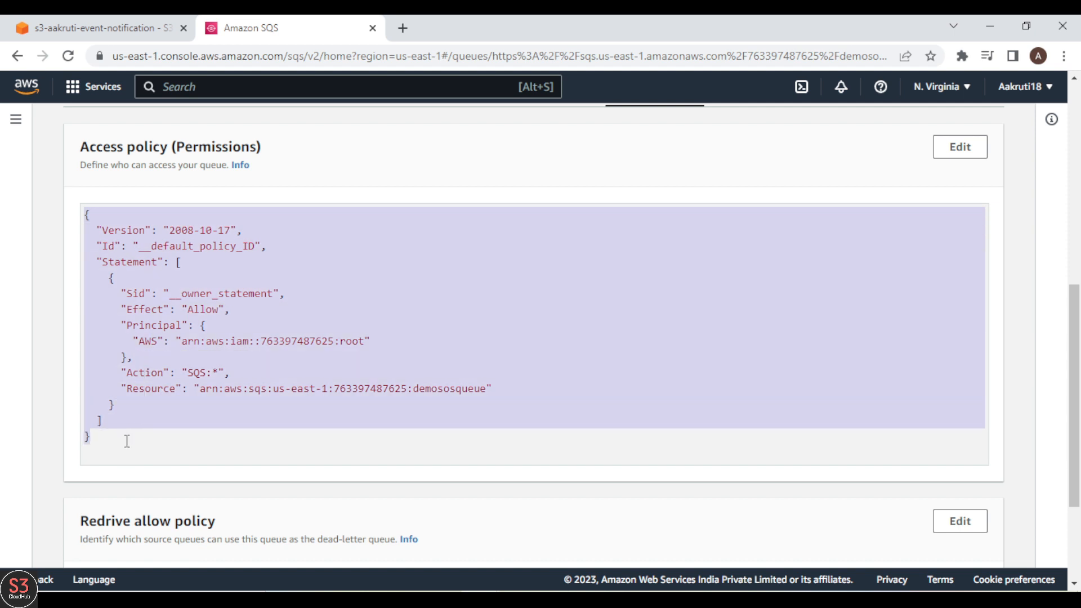
click(128, 440)
Step: Return to the event notification form and check which SQS queues can be chosen as the destination
click(112, 28)
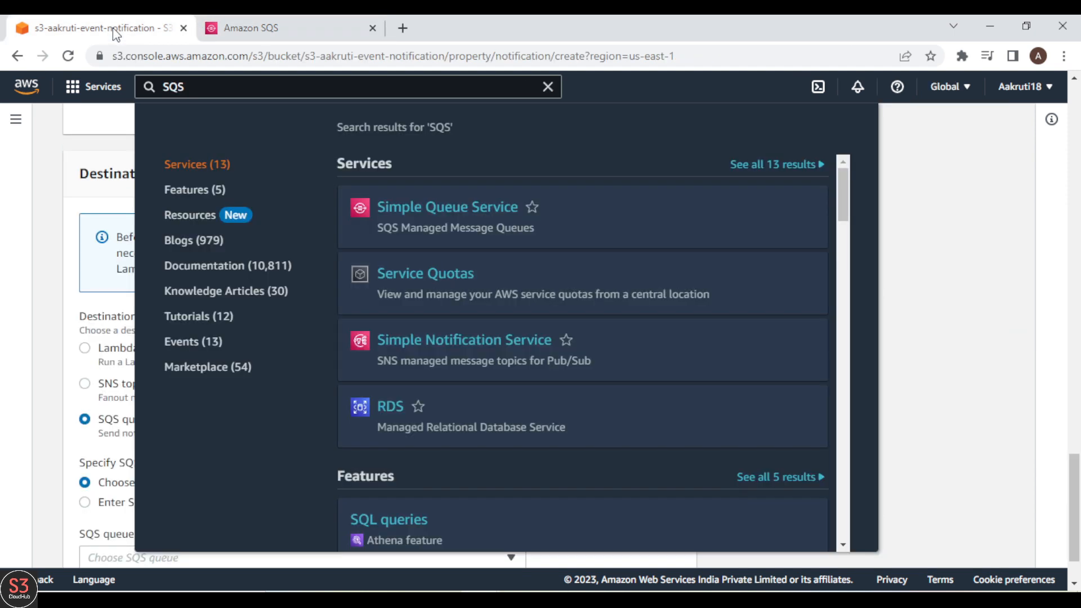
click(926, 303)
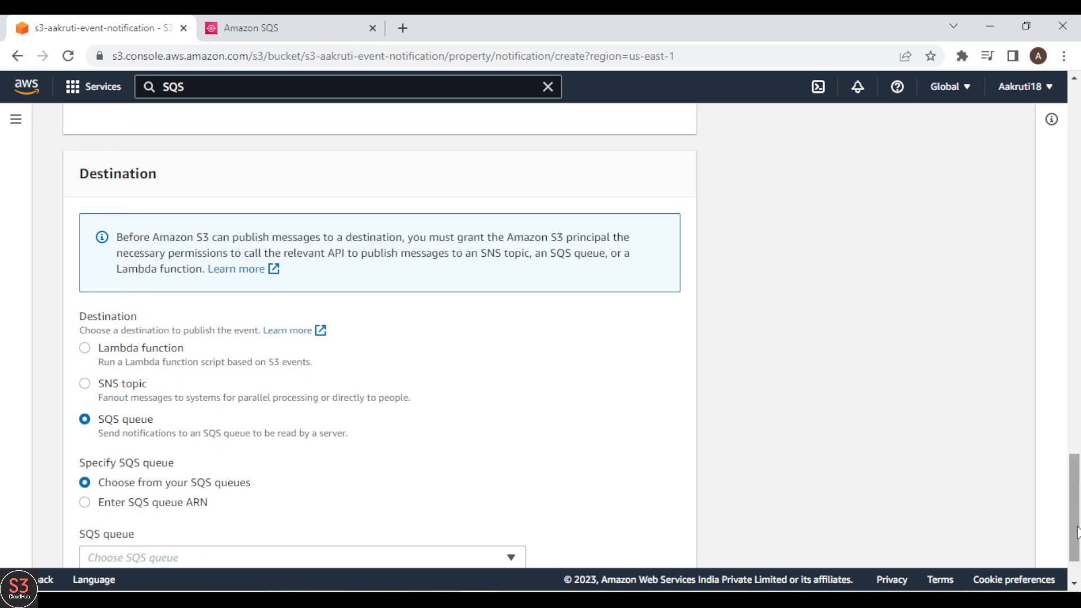
click(252, 27)
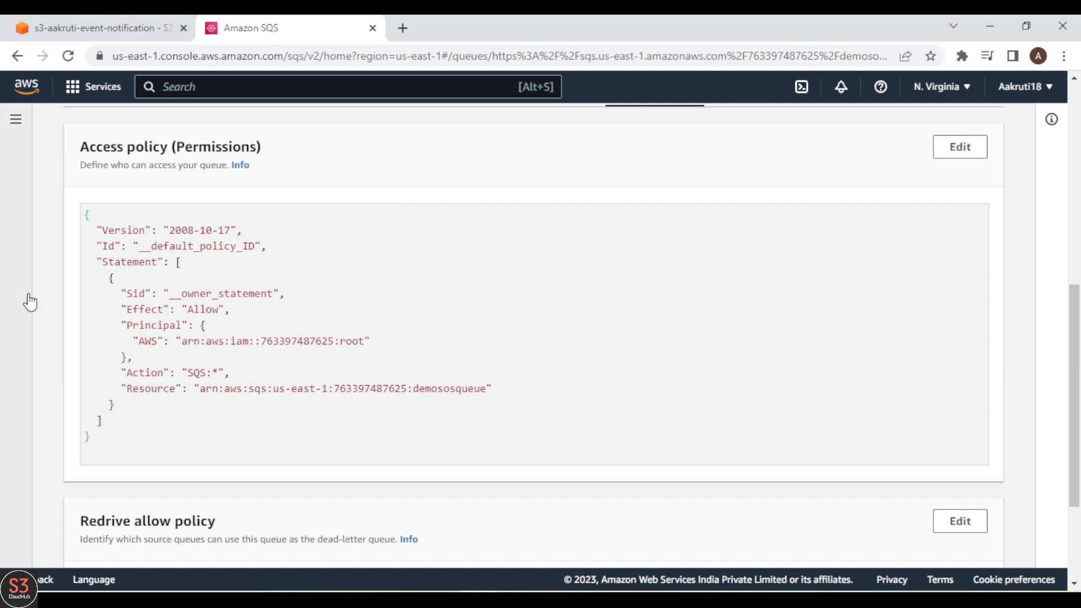
click(99, 24)
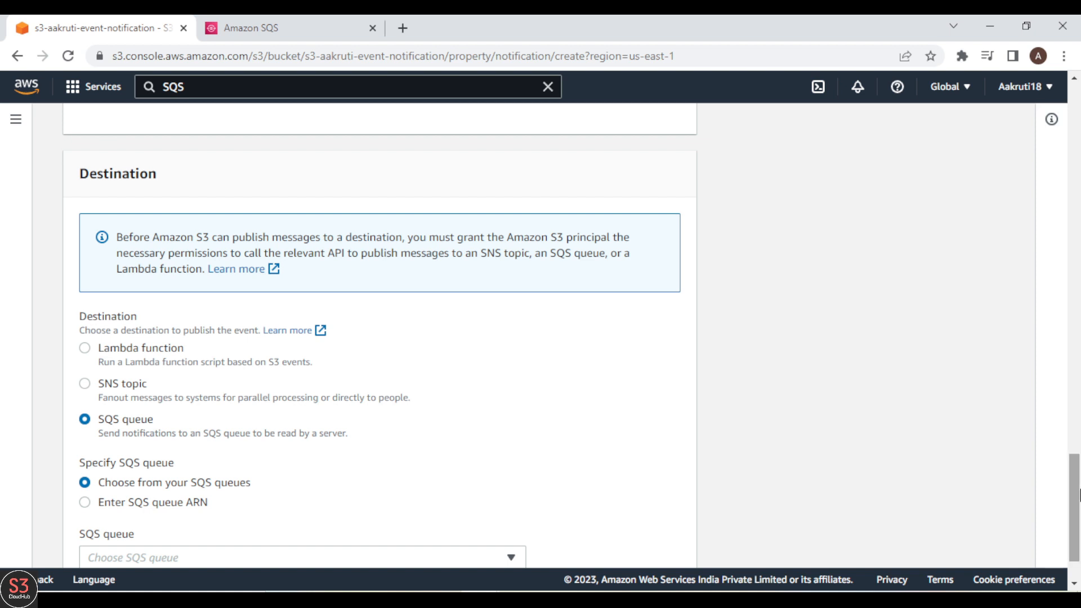
scroll(1069, 495, down, 2)
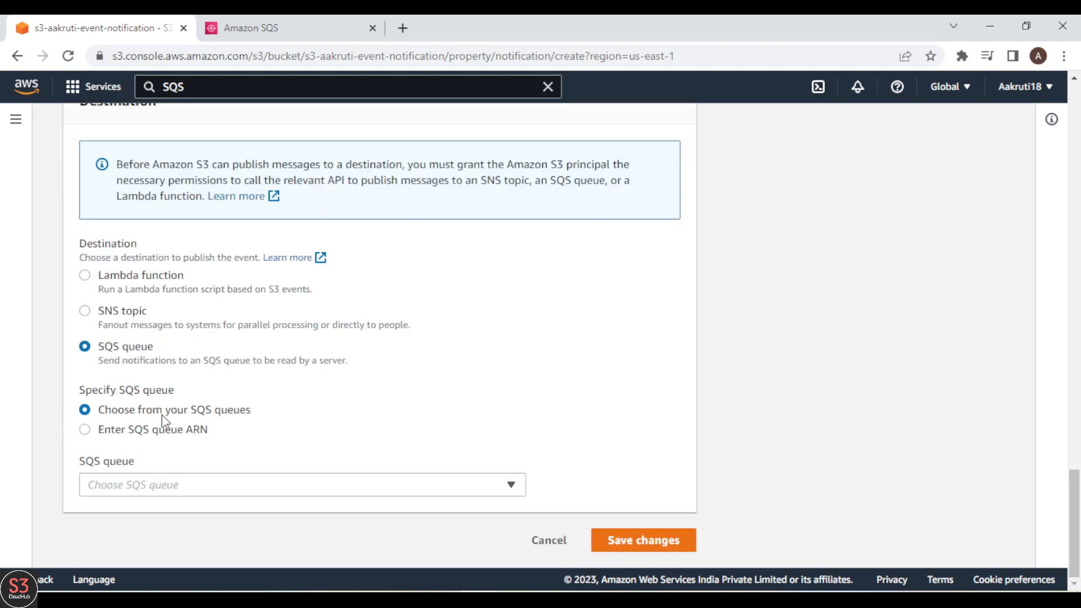
click(500, 483)
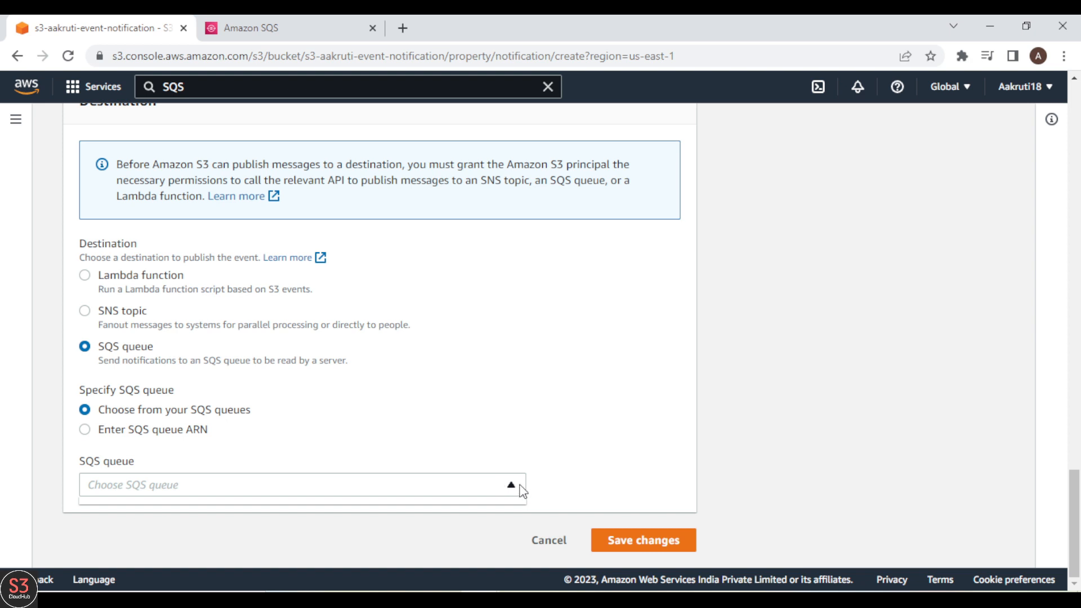
click(512, 484)
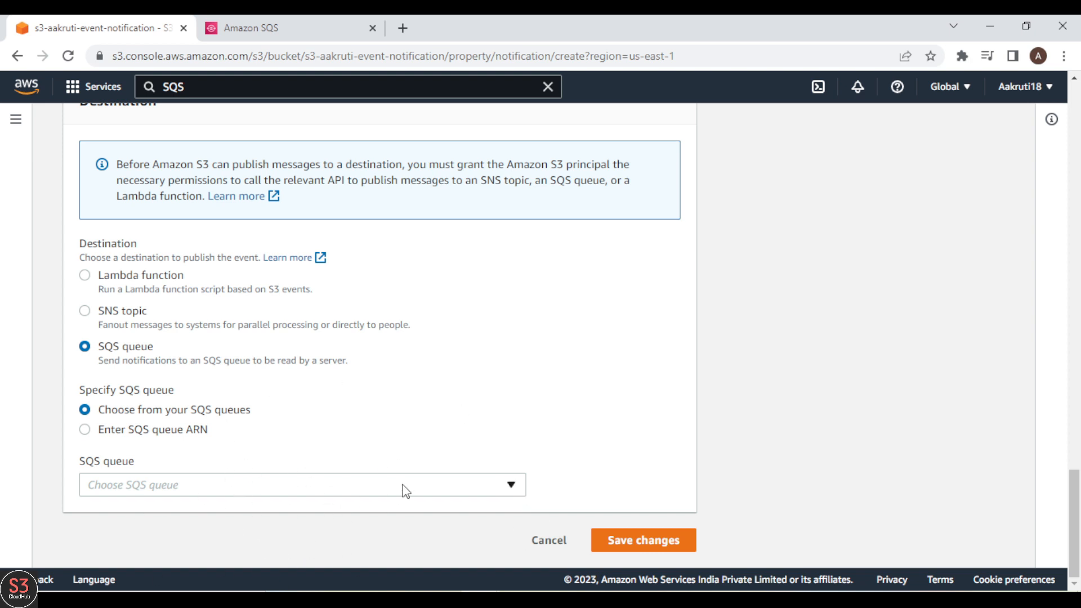
Step: Reload the event notification form, name the event demoevenetnotification and select all object create events
click(68, 56)
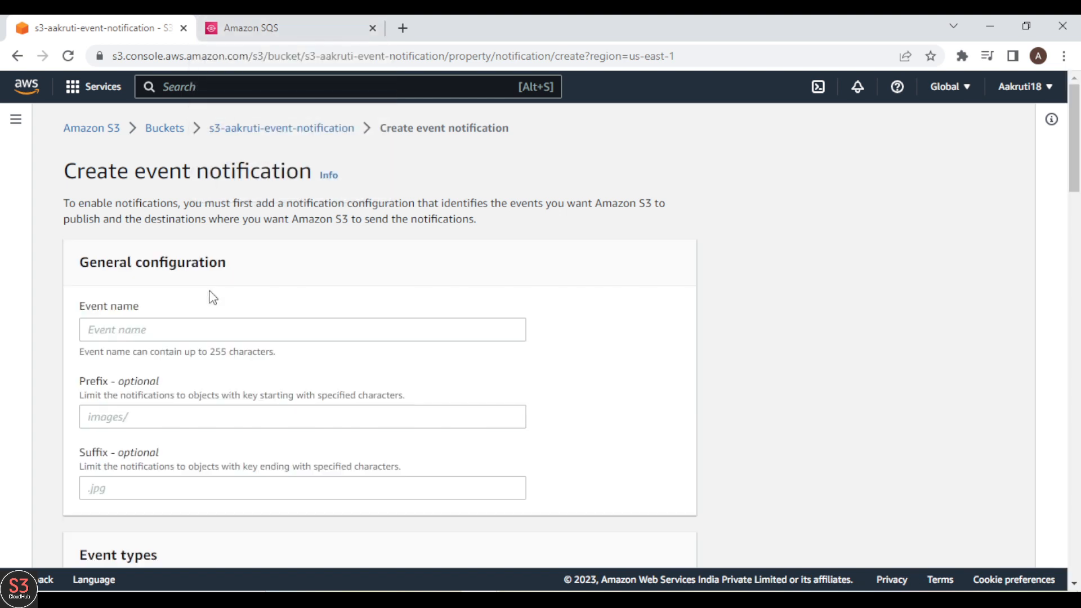
click(167, 324)
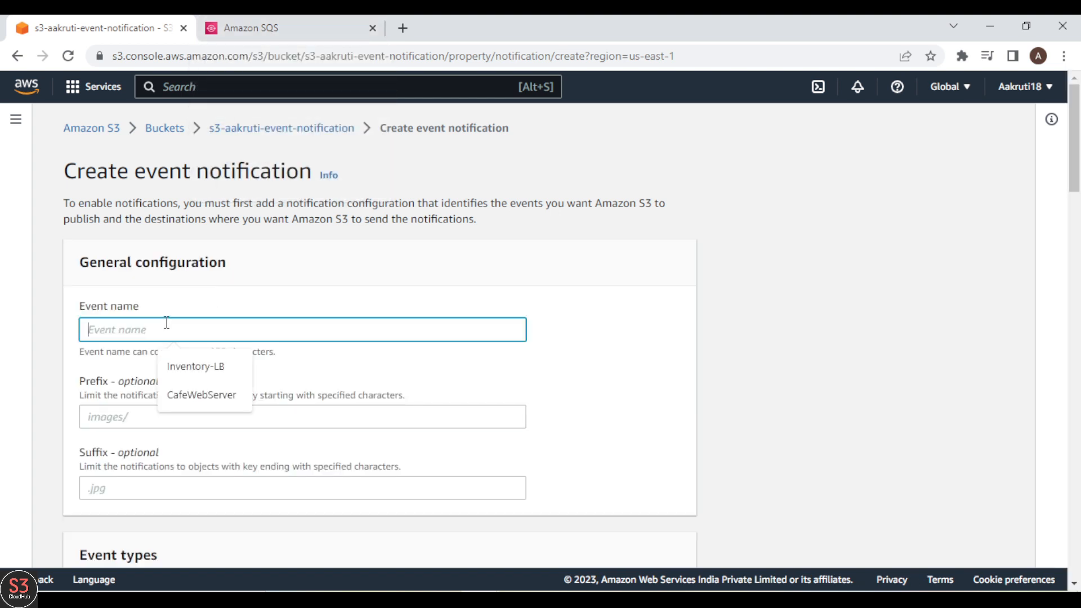
text(demoevenetnotification)
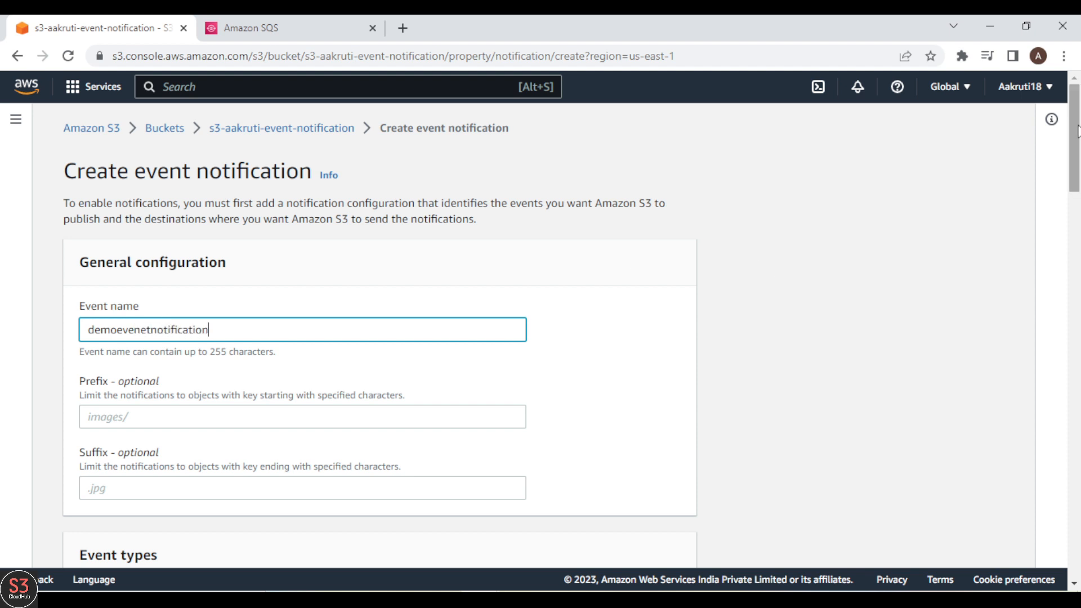
scroll(1077, 130, down, 6)
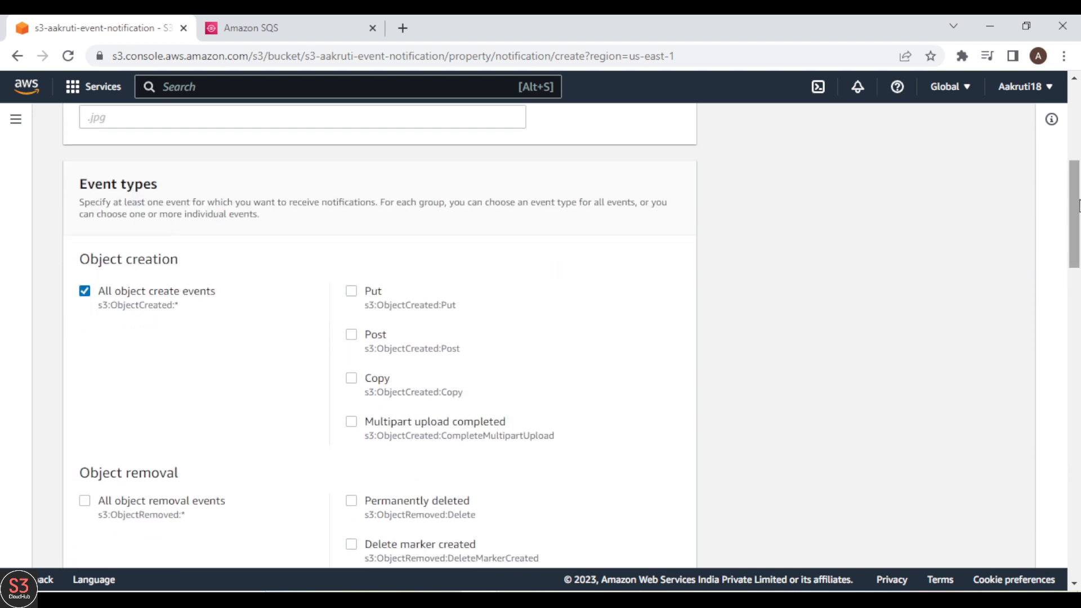
Step: Set the destination to the SQS queue demososqueue and try to save the event notification
drag(1074, 214, 1061, 520)
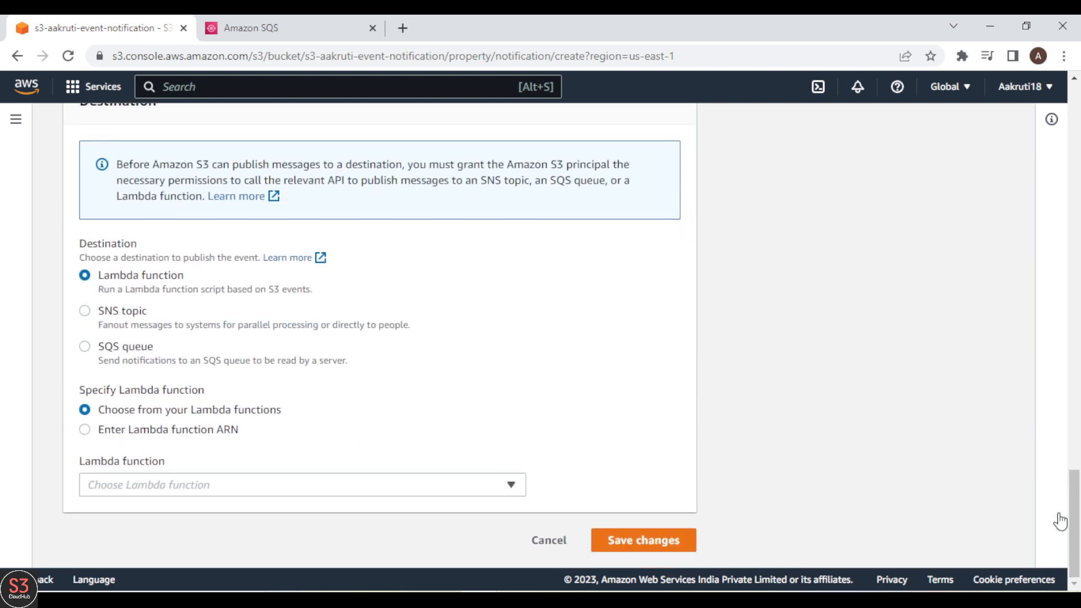
click(85, 347)
click(459, 491)
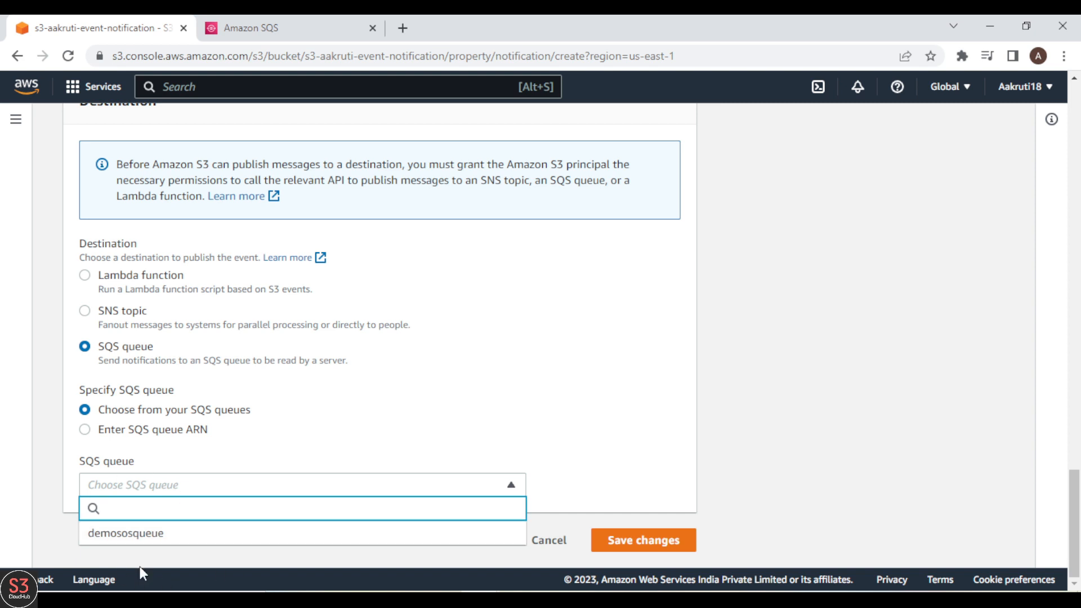
click(223, 539)
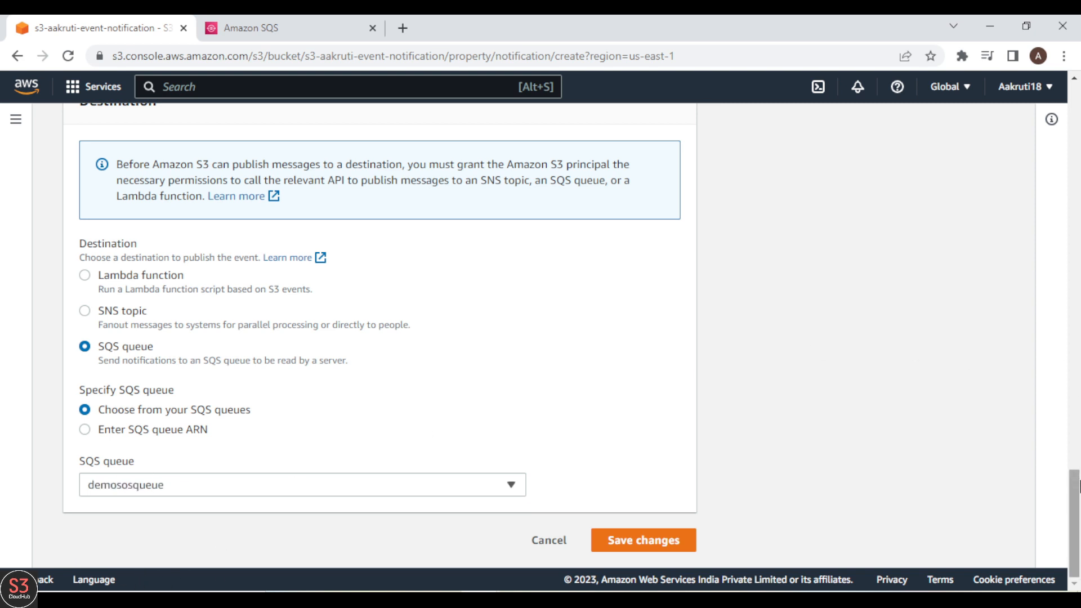
click(667, 540)
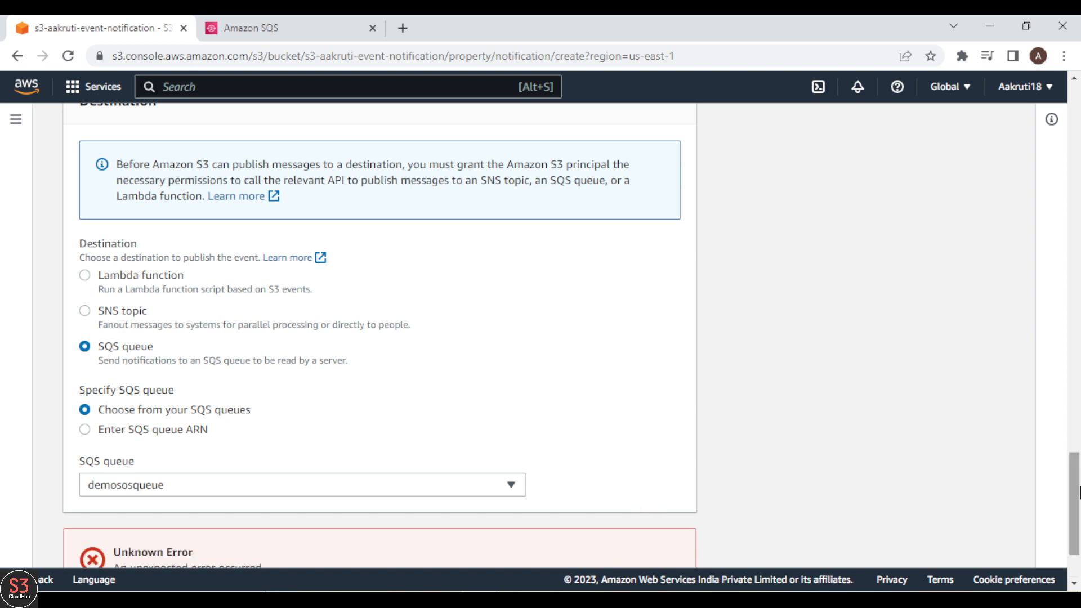
Step: Expand the API response of the save error and read its details
scroll(1075, 492, down, 2)
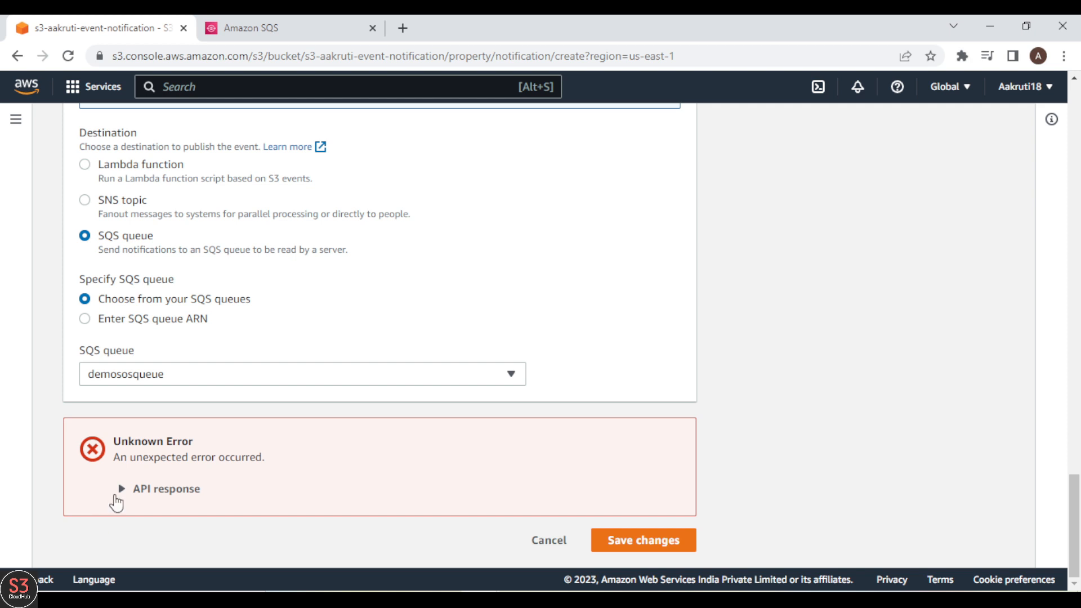
click(121, 488)
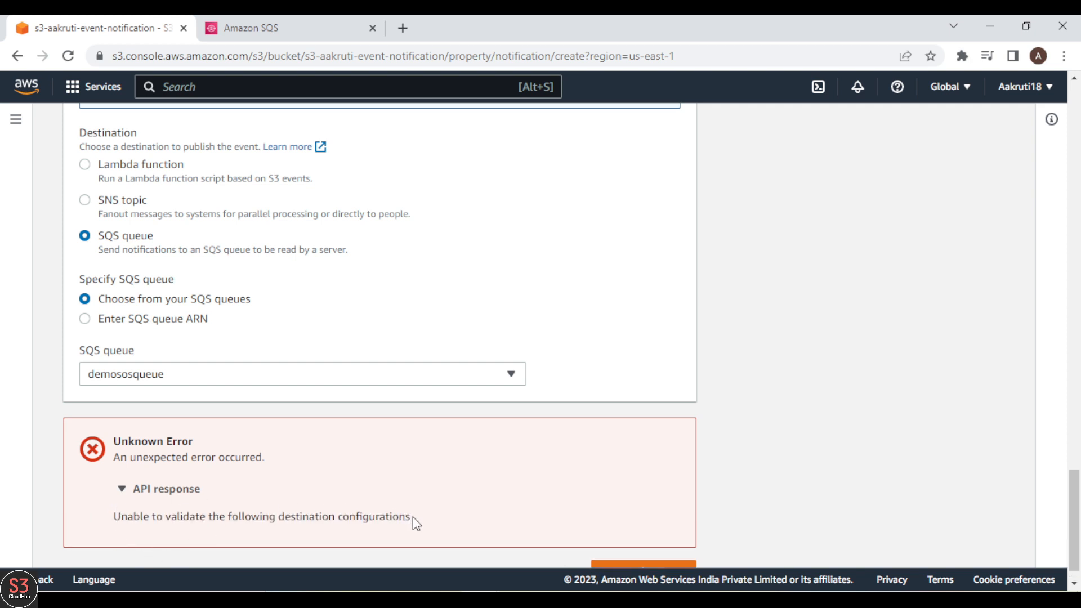
drag(411, 516, 215, 522)
click(215, 523)
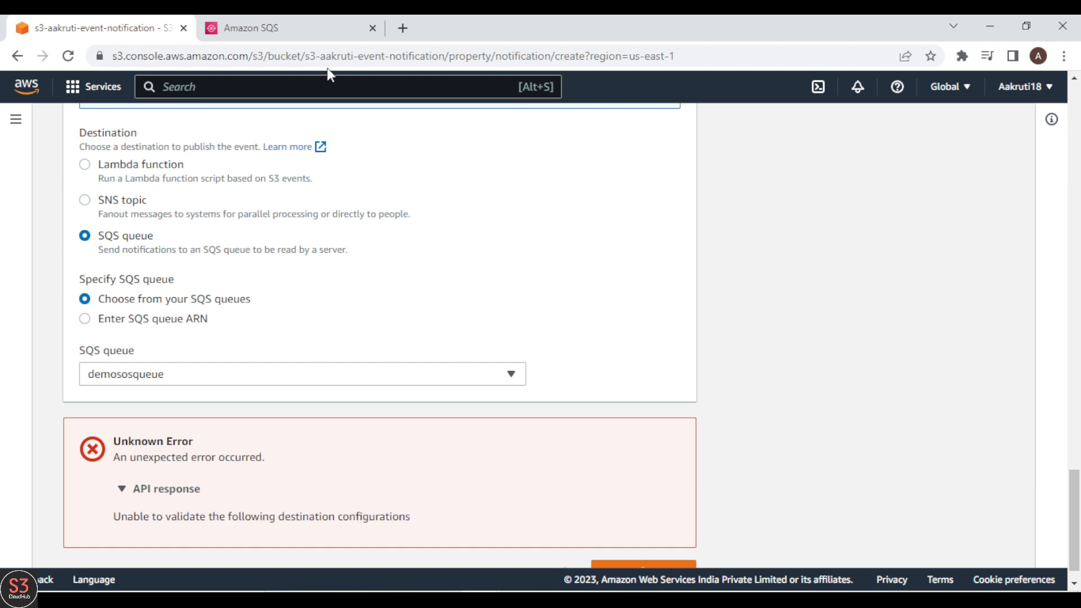
Step: Open the demososqueue queue's access policy for editing and launch the AWS Policy Generator from it
click(309, 25)
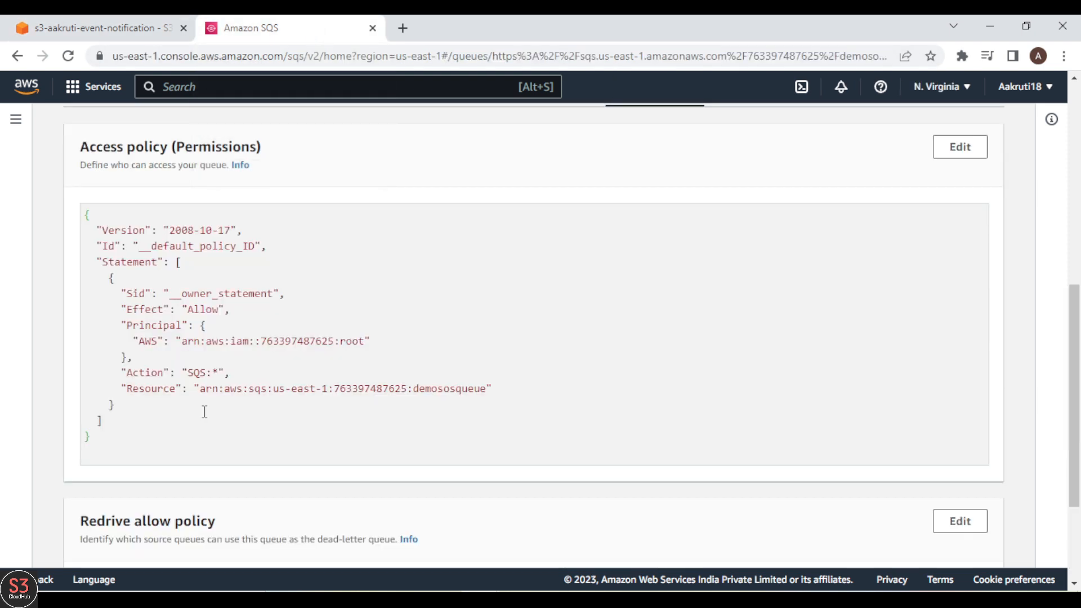
click(963, 149)
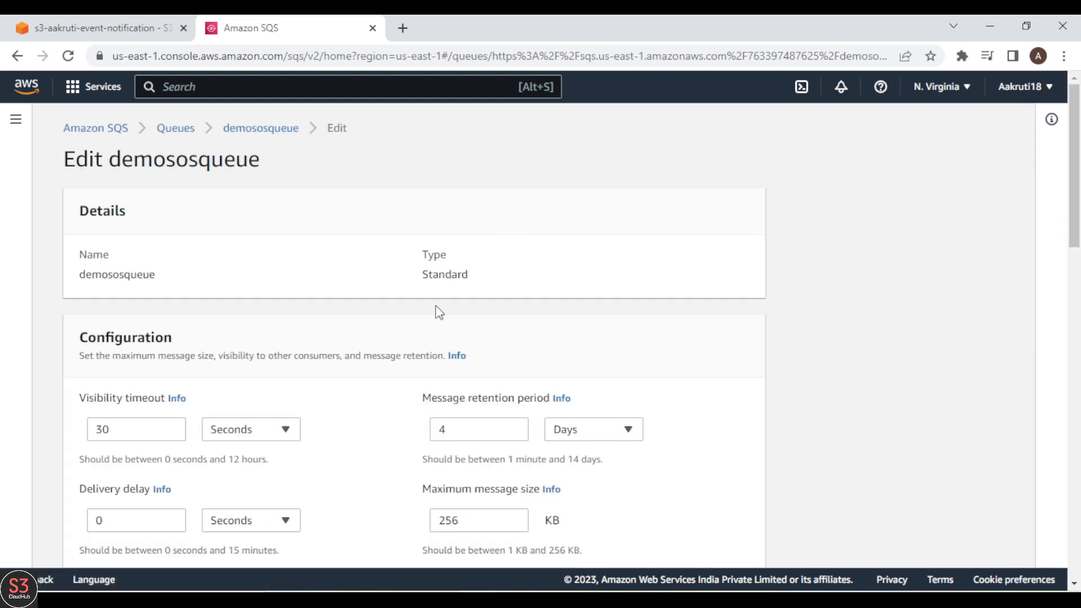
drag(1079, 190, 1075, 451)
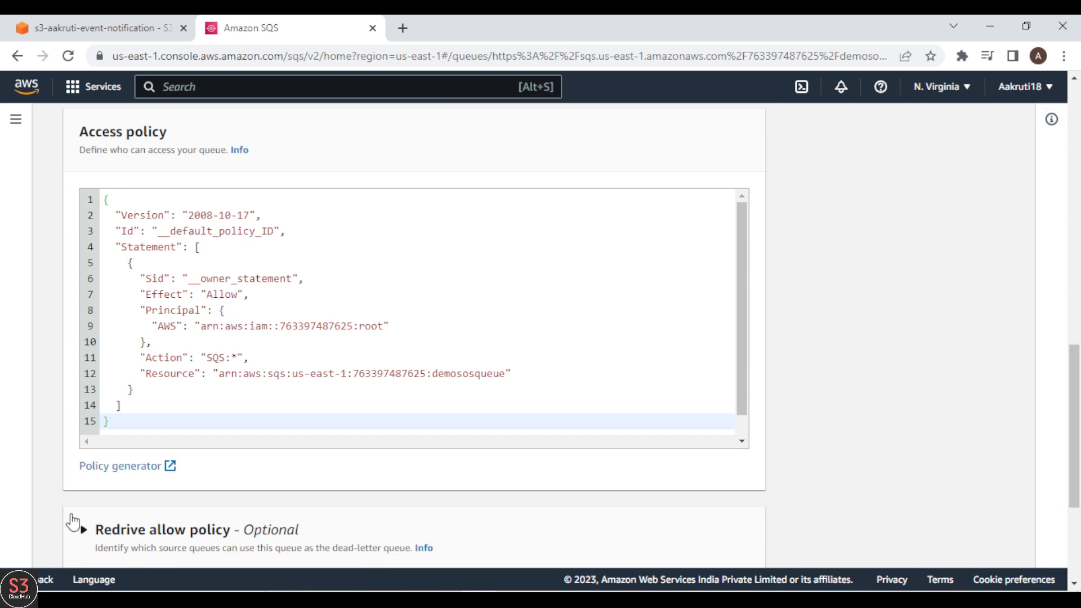
click(136, 467)
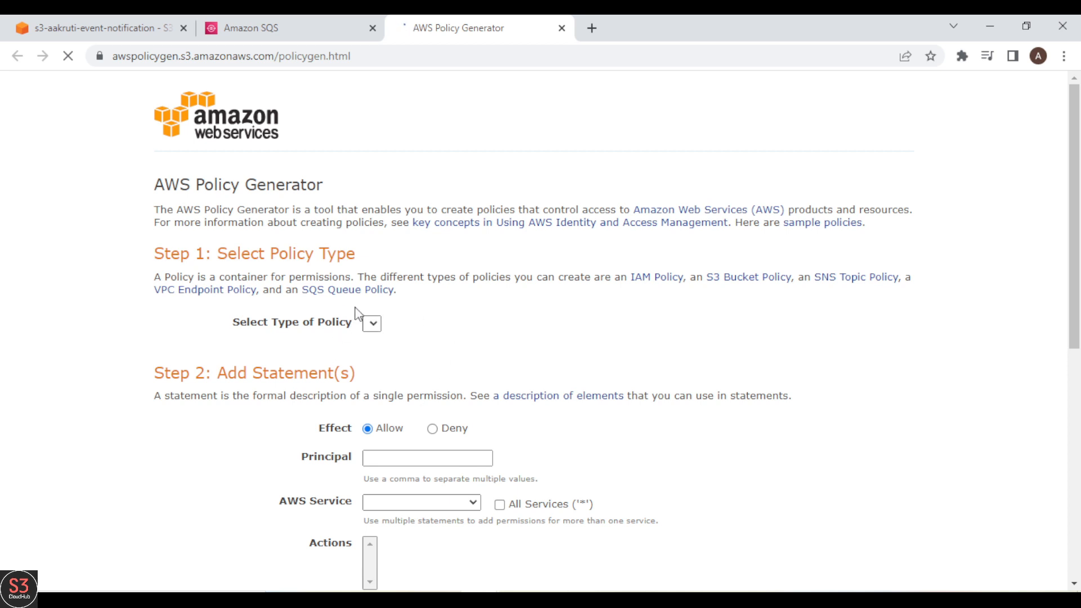
Step: Set the policy type to SQS Queue Policy and fill in an Allow statement with principal * and the SendMessage action
click(373, 325)
click(429, 327)
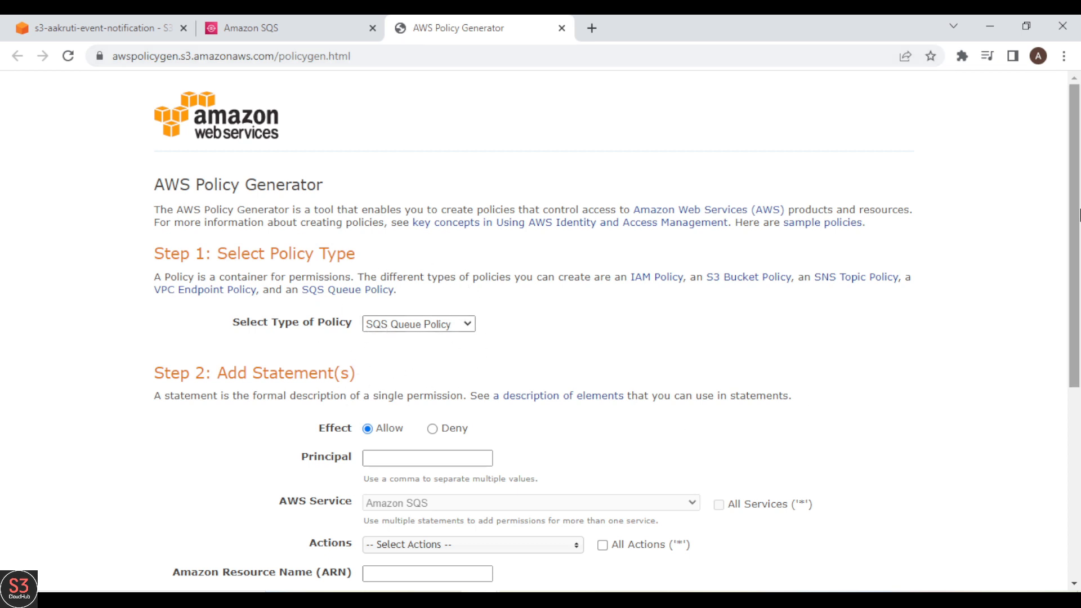
drag(1076, 214, 1076, 296)
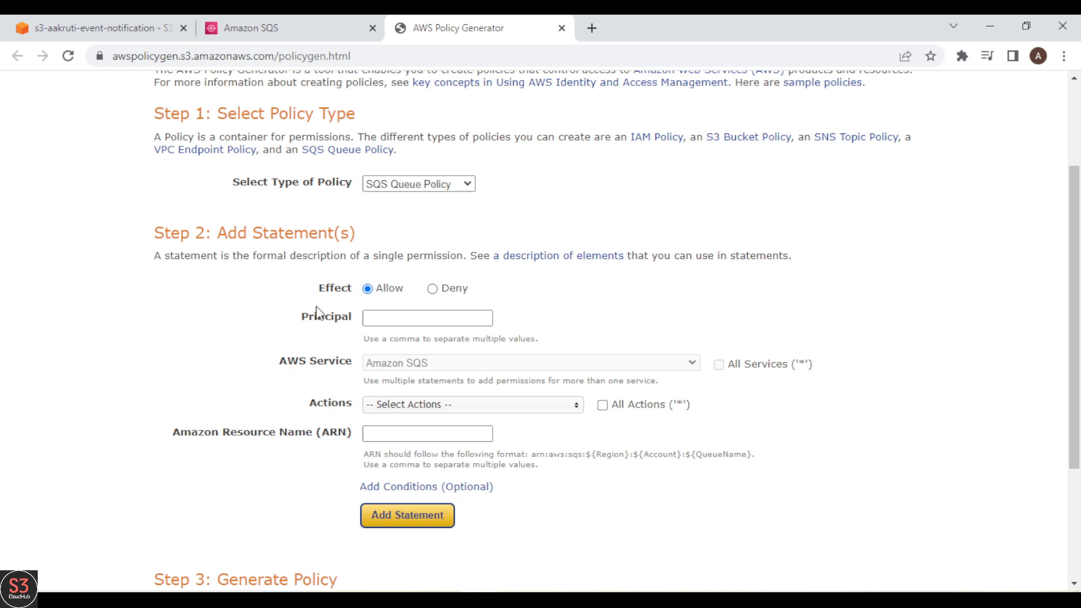
click(406, 317)
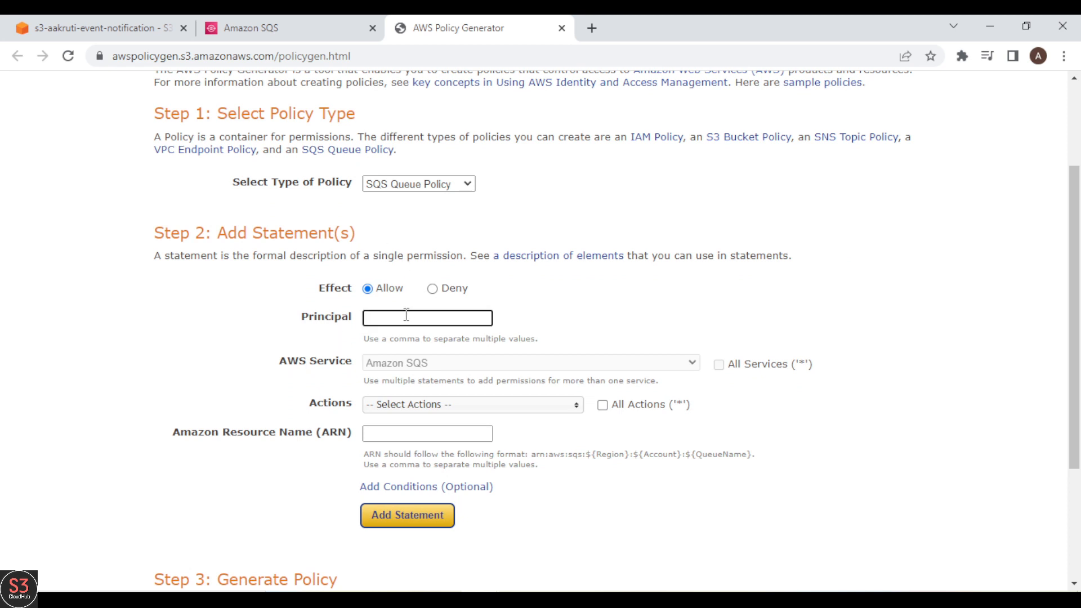
text(*)
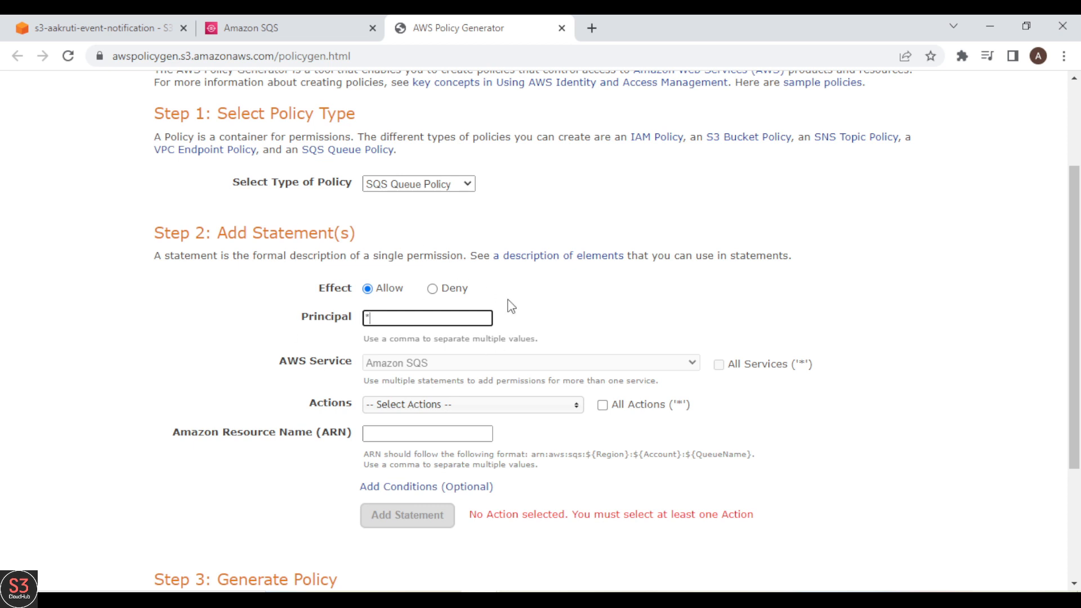
click(441, 407)
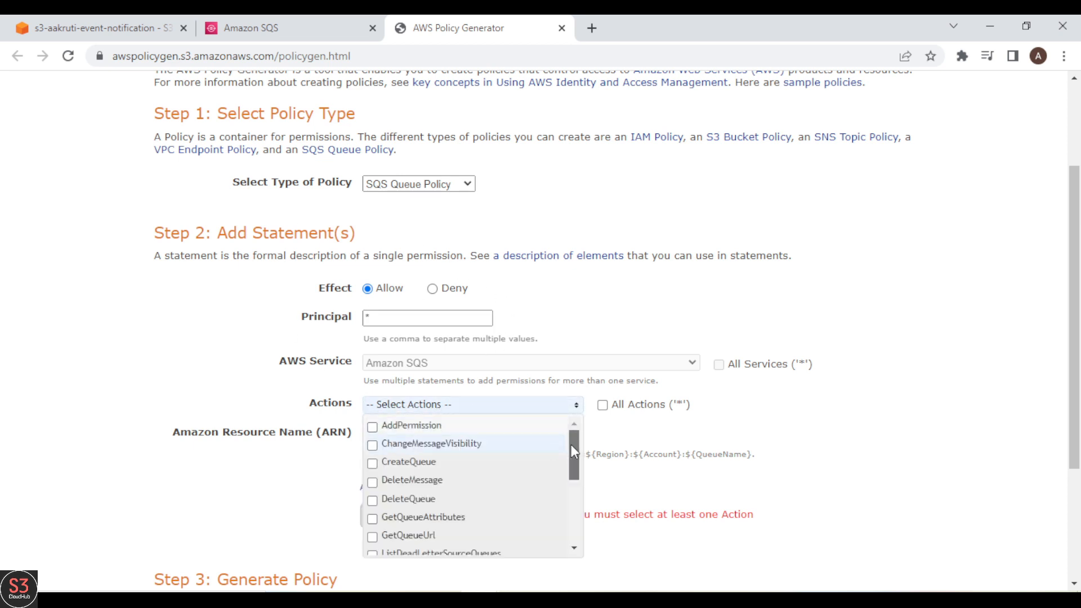
drag(571, 444, 578, 533)
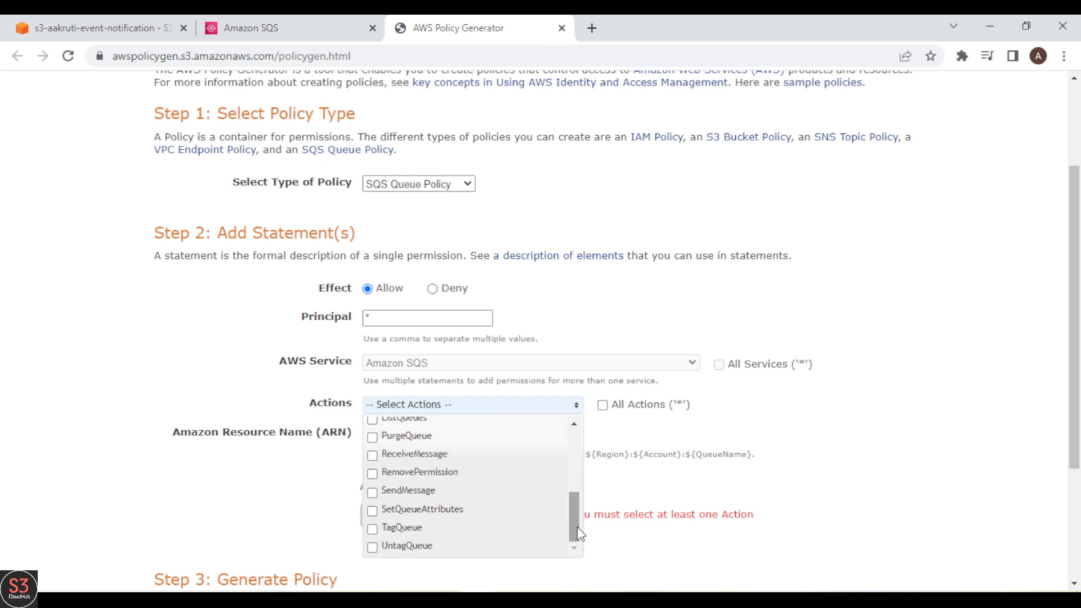
click(372, 492)
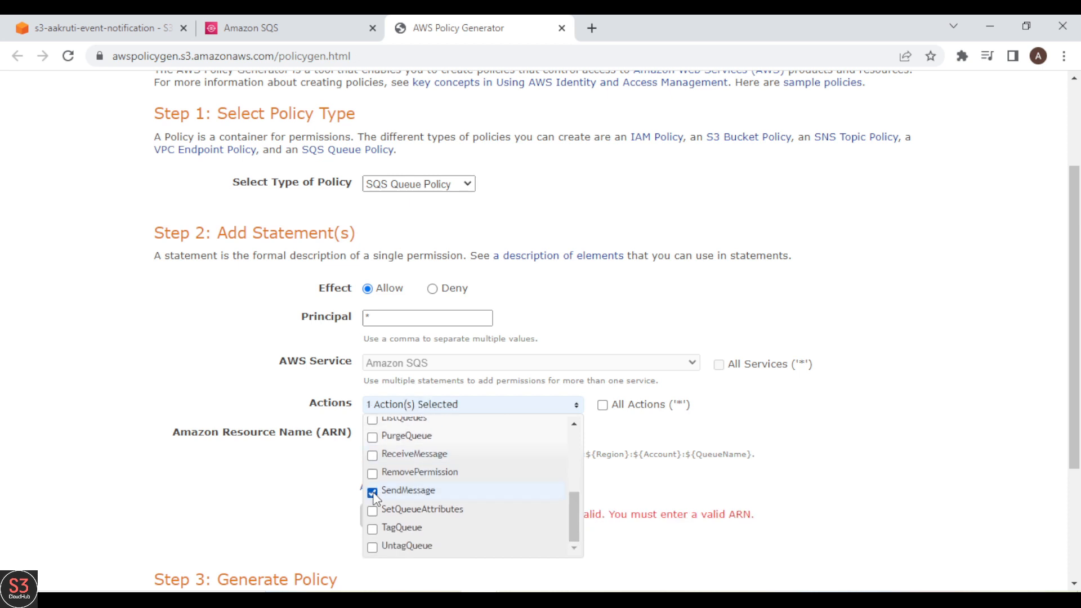
click(292, 499)
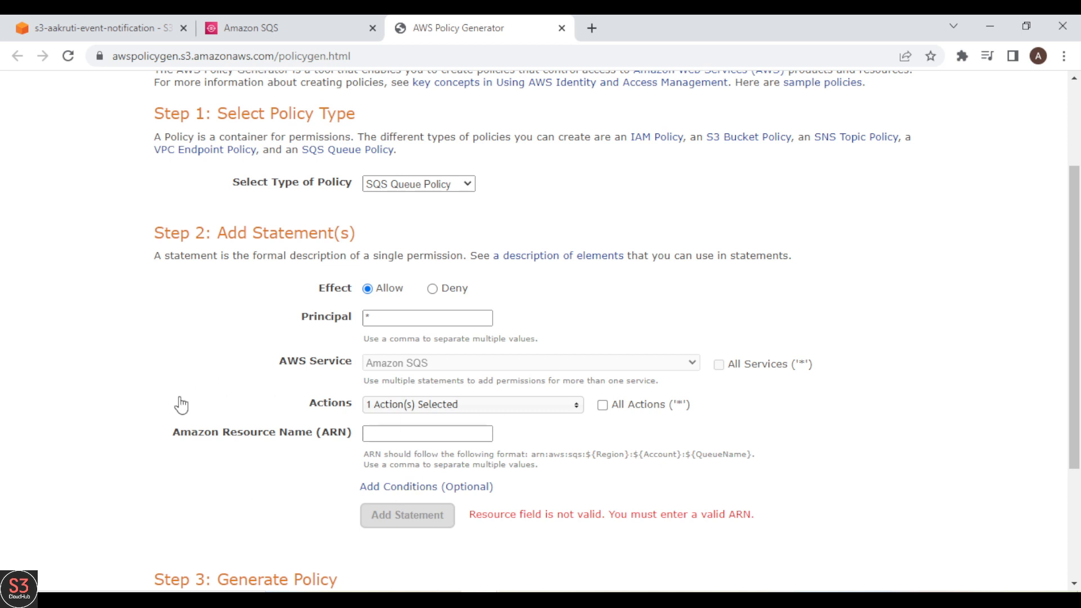
Step: Copy the demososqueue ARN from the queue's access policy into the generator's Amazon Resource Name and add the statement
click(92, 22)
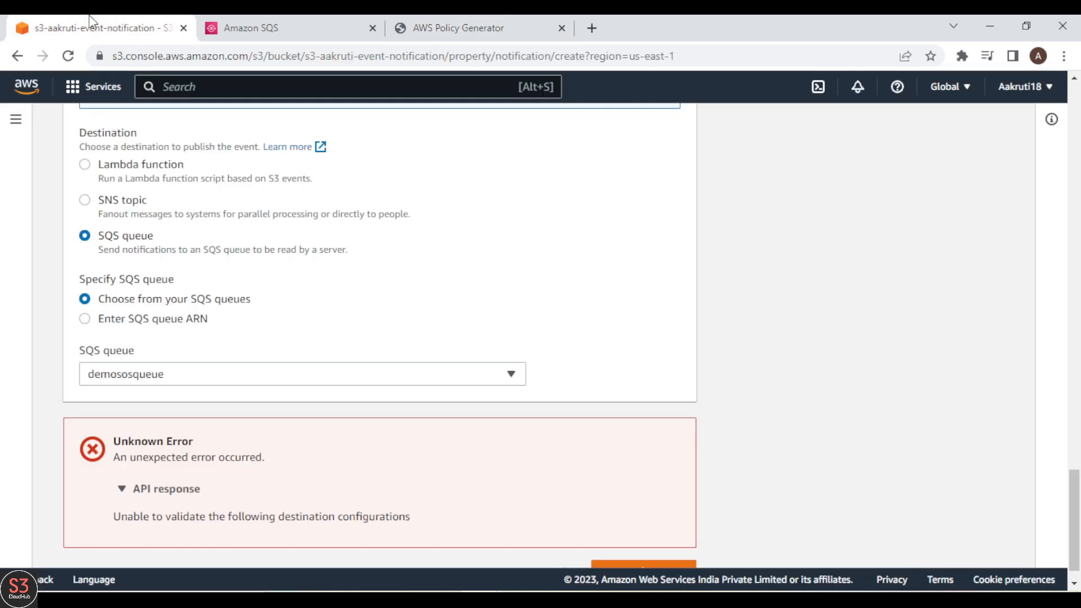
click(306, 23)
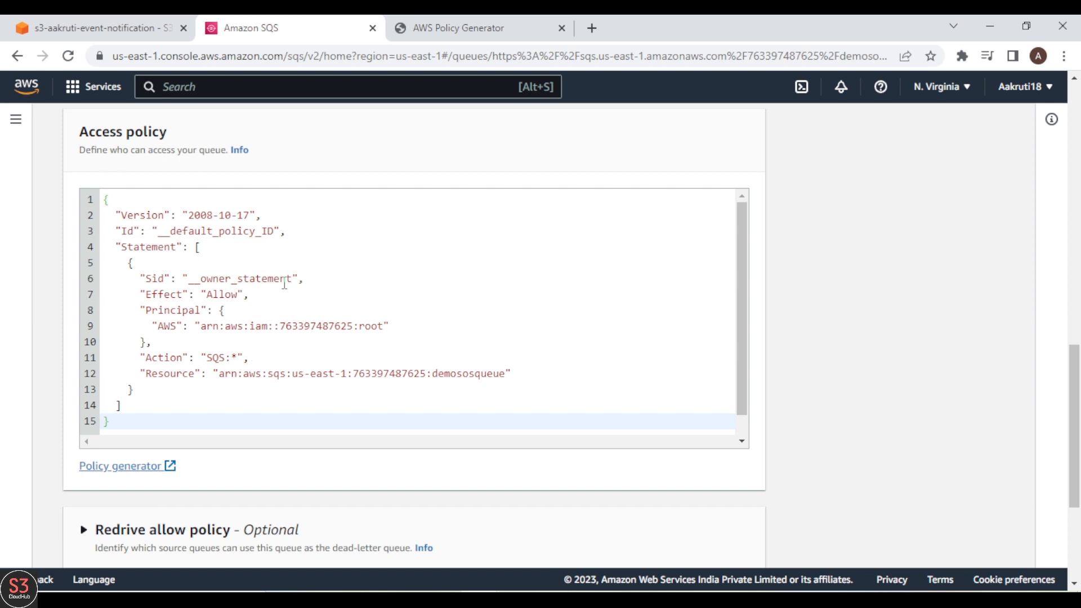
drag(1075, 381, 1075, 368)
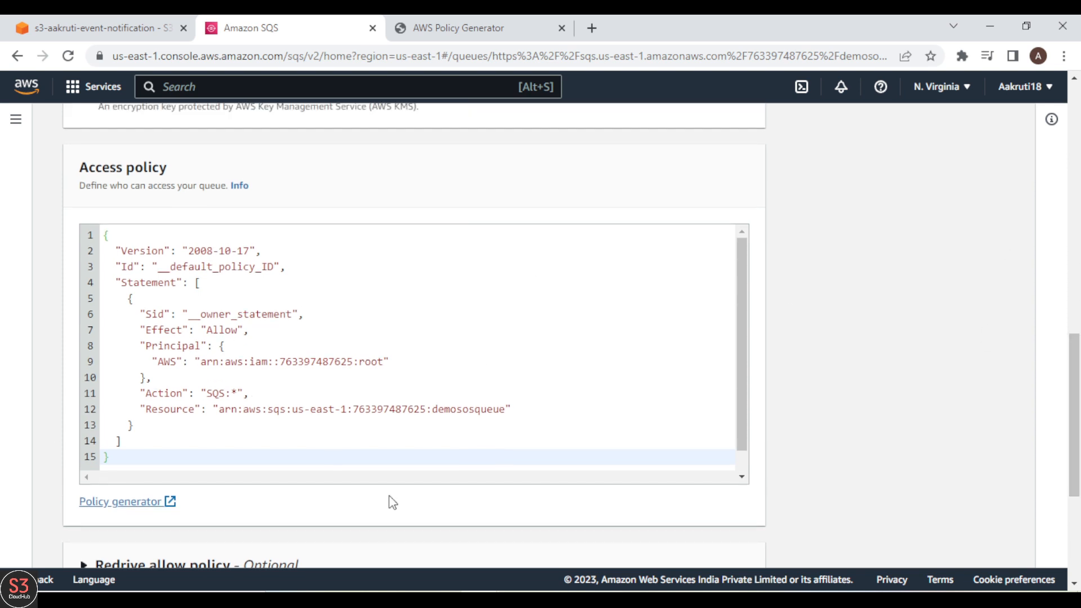
drag(222, 415, 354, 422)
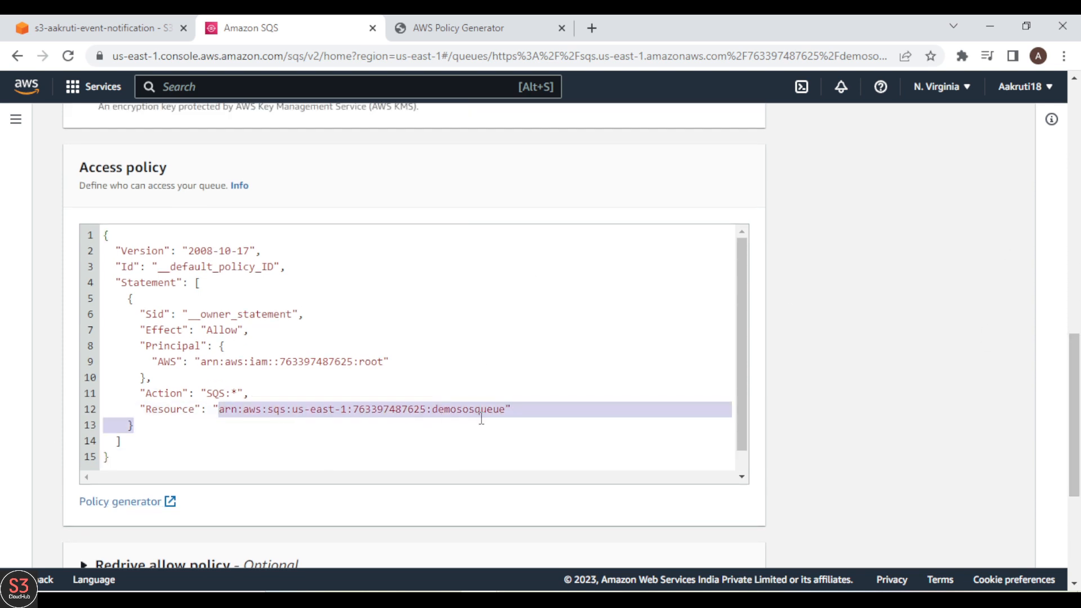
drag(482, 420, 509, 416)
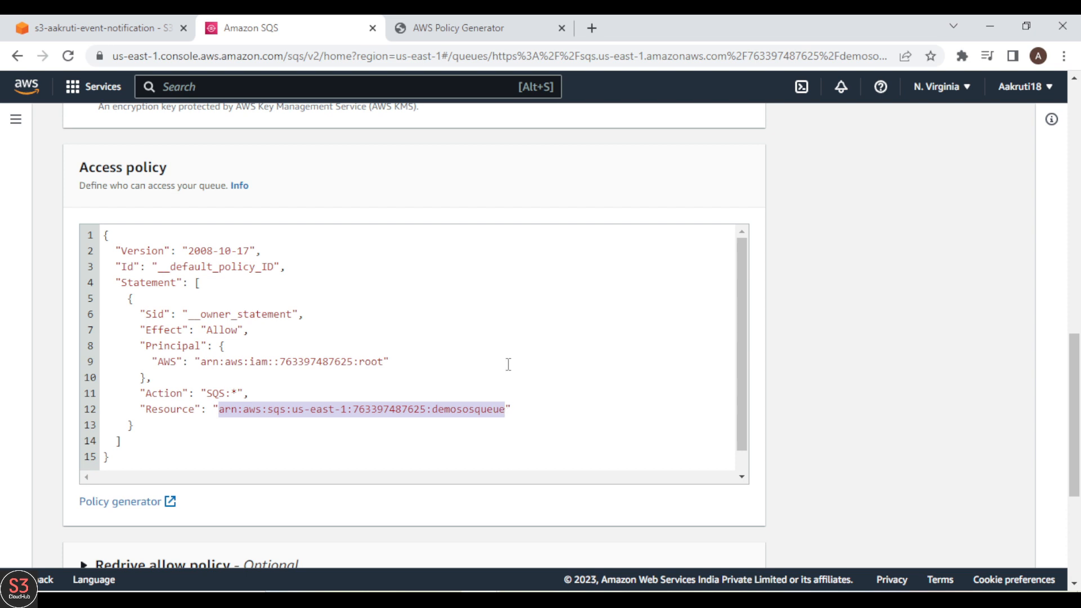
click(459, 27)
click(407, 433)
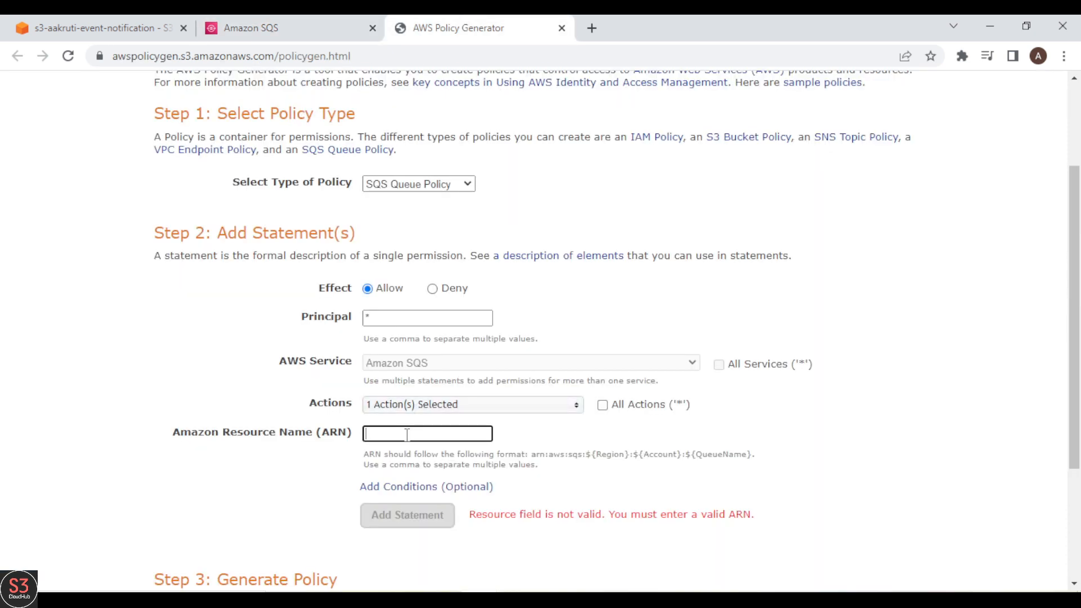
key(ctrl+v)
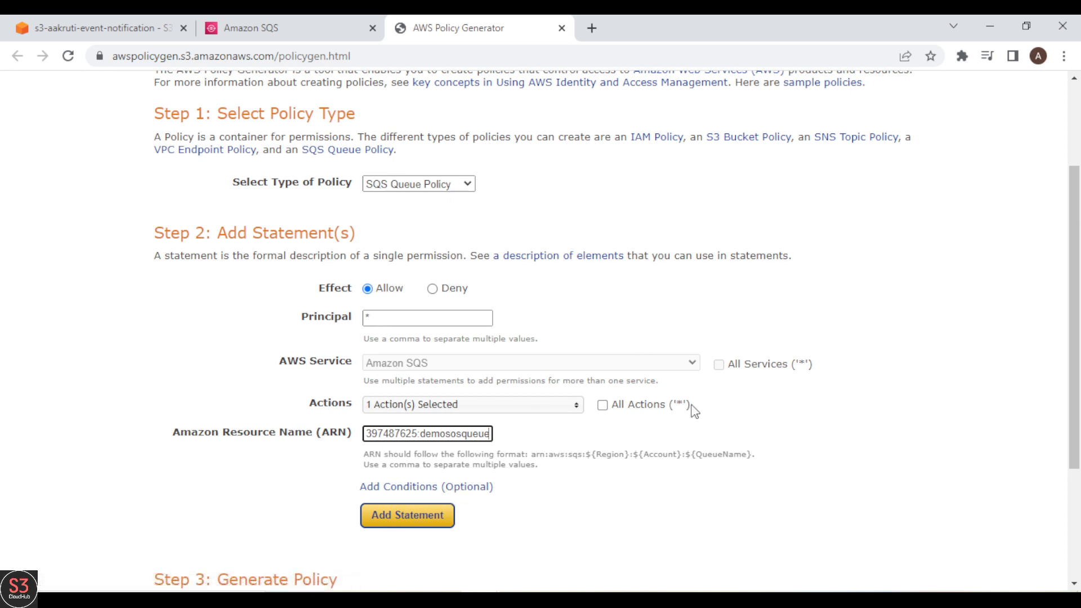
scroll(473, 437, down, 1)
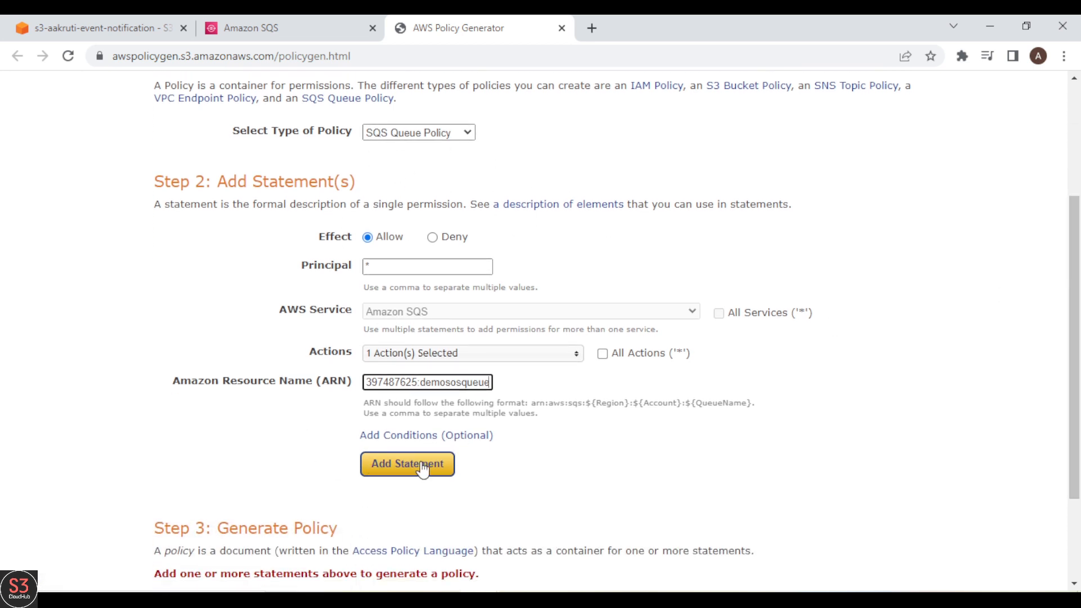
click(422, 465)
Step: Generate the policy from the added statement and copy the complete policy JSON document
scroll(422, 466, down, 5)
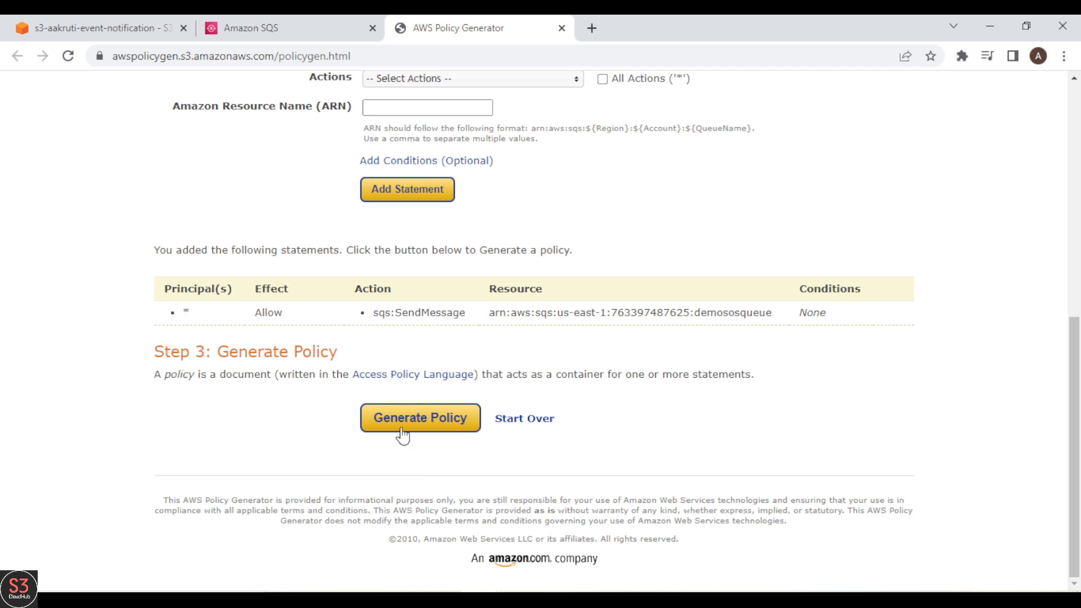
click(401, 431)
drag(235, 217, 299, 394)
key(ctrl+c)
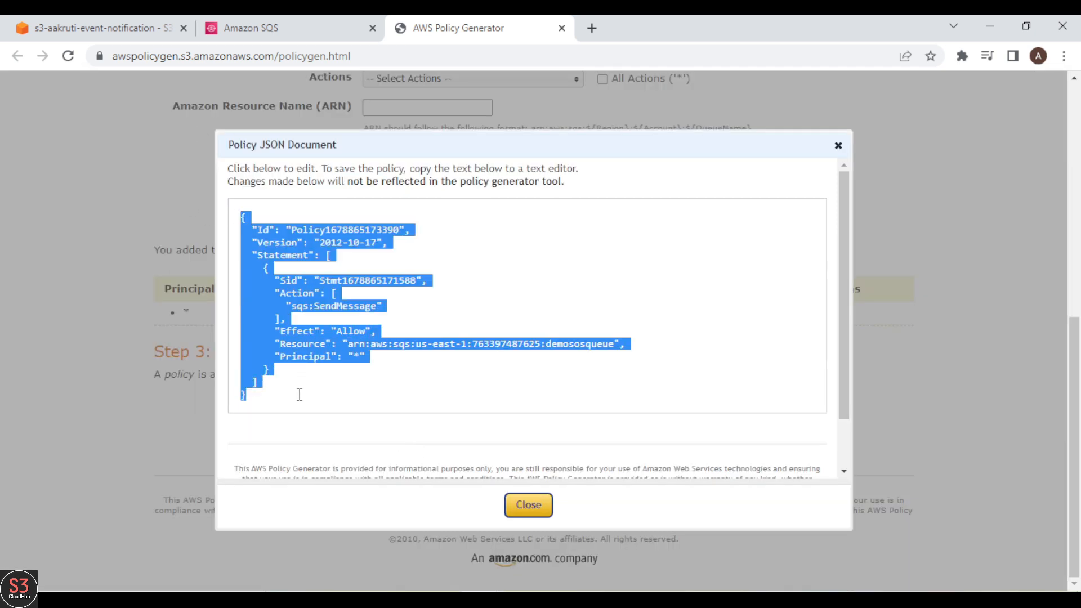
click(527, 504)
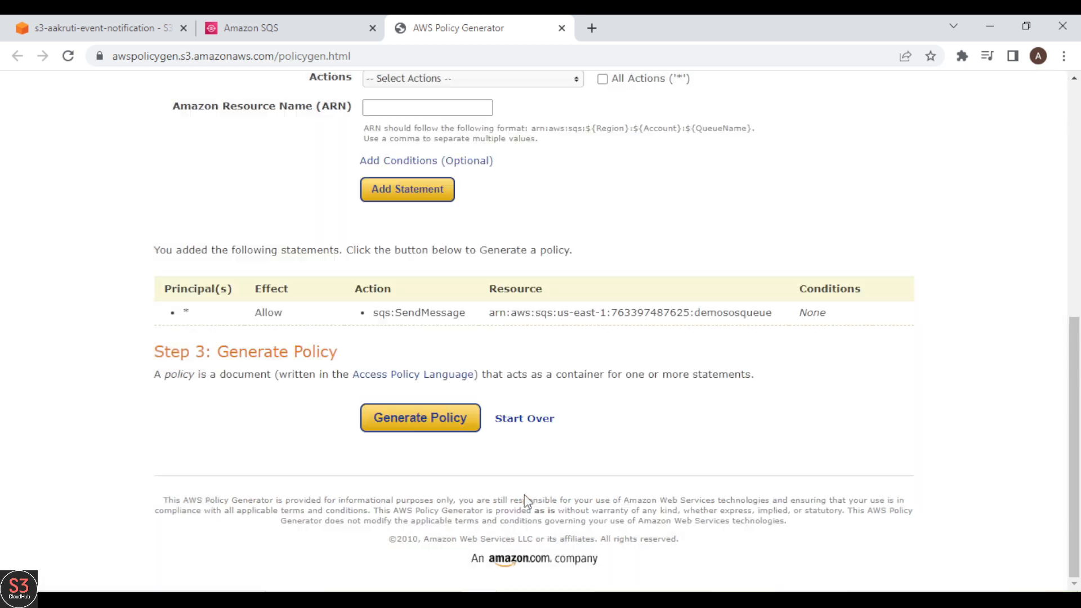
Step: Replace the demososqueue queue's entire access policy with the copied generated policy JSON and save the queue configuration
click(300, 23)
drag(134, 461, 100, 241)
key(Delete)
key(Delete)
key(Delete)
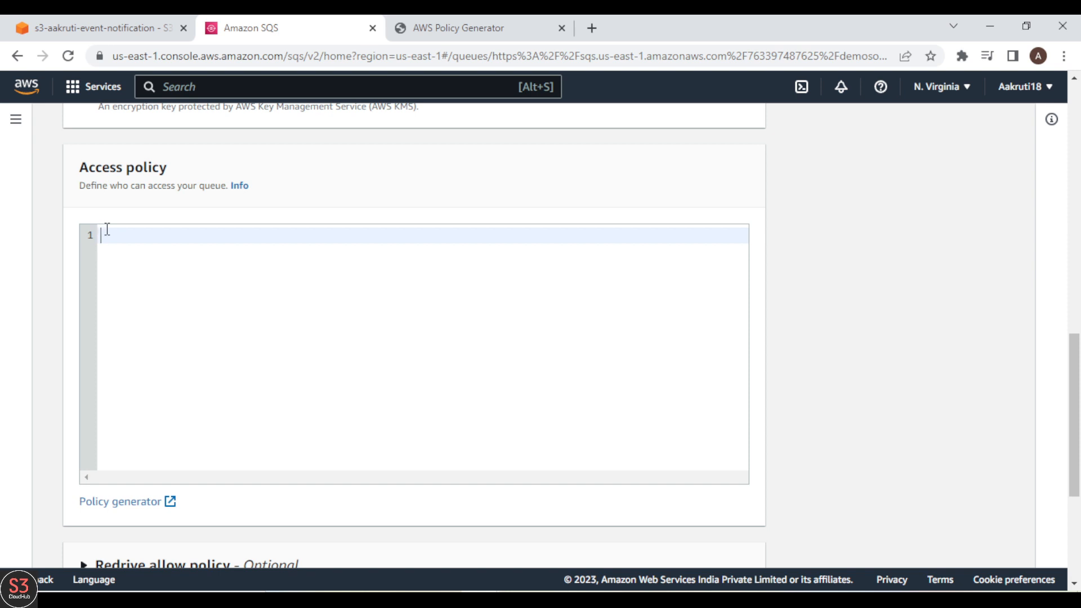
key(ctrl+v)
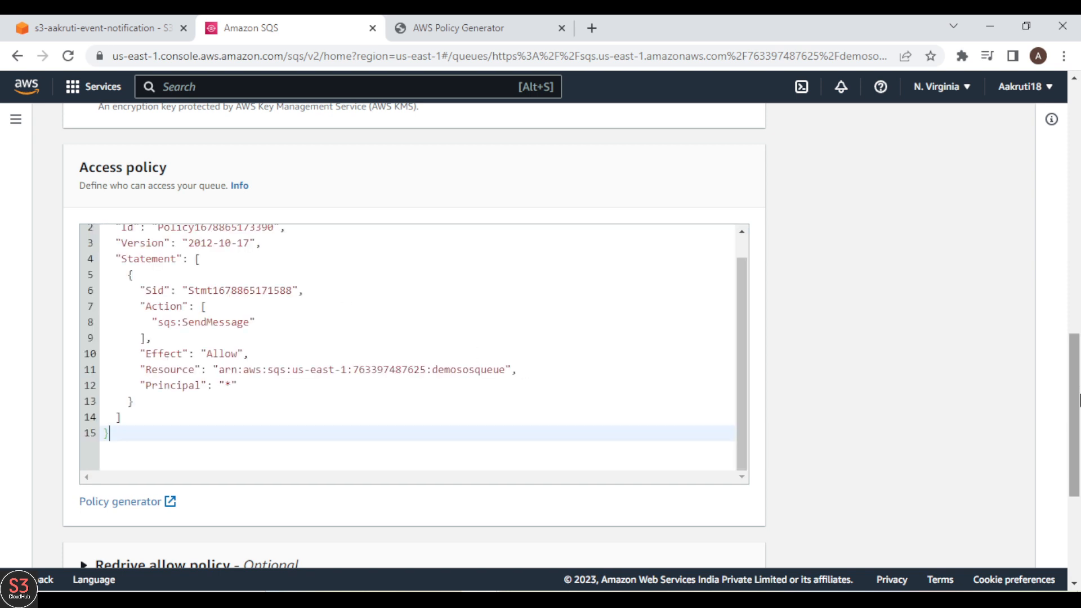
drag(1078, 399, 1075, 509)
click(752, 540)
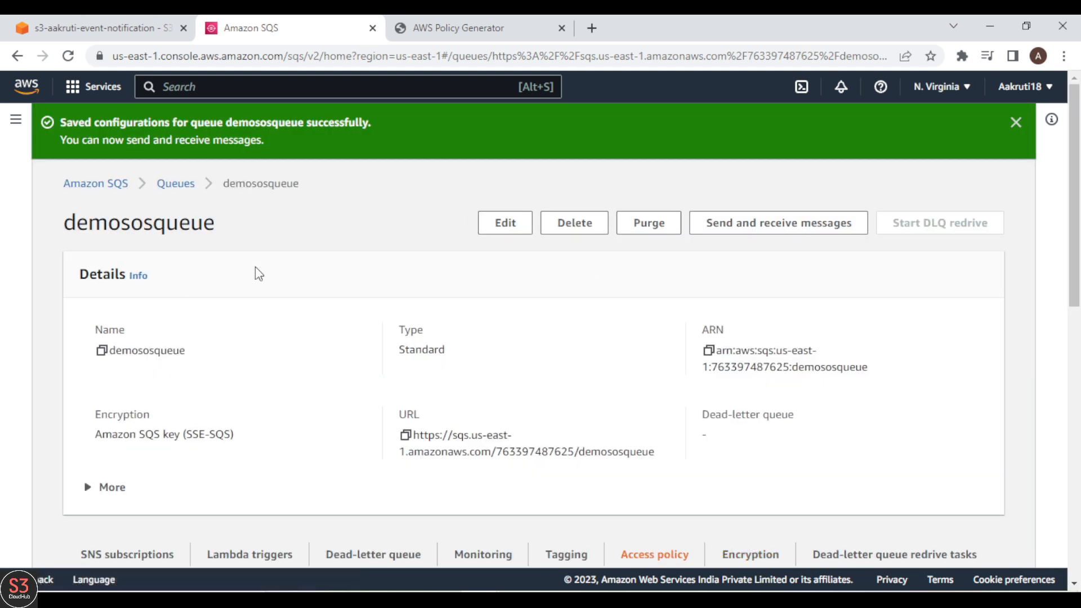
Step: Return to the S3 event notification form, save it with demososqueue as destination, and show the bucket's objects
click(65, 16)
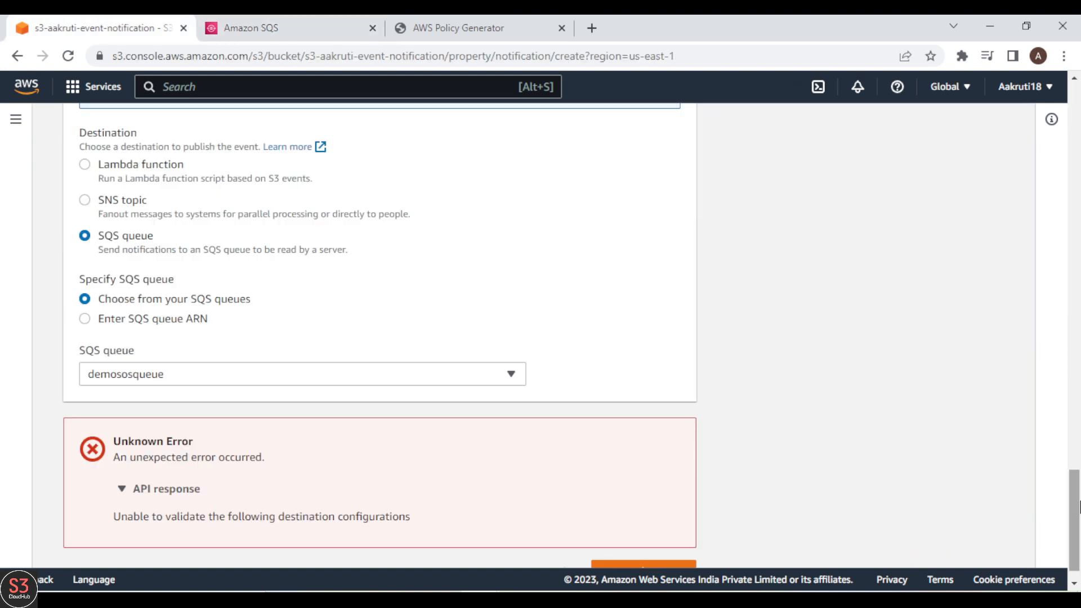
scroll(837, 482, down, 1)
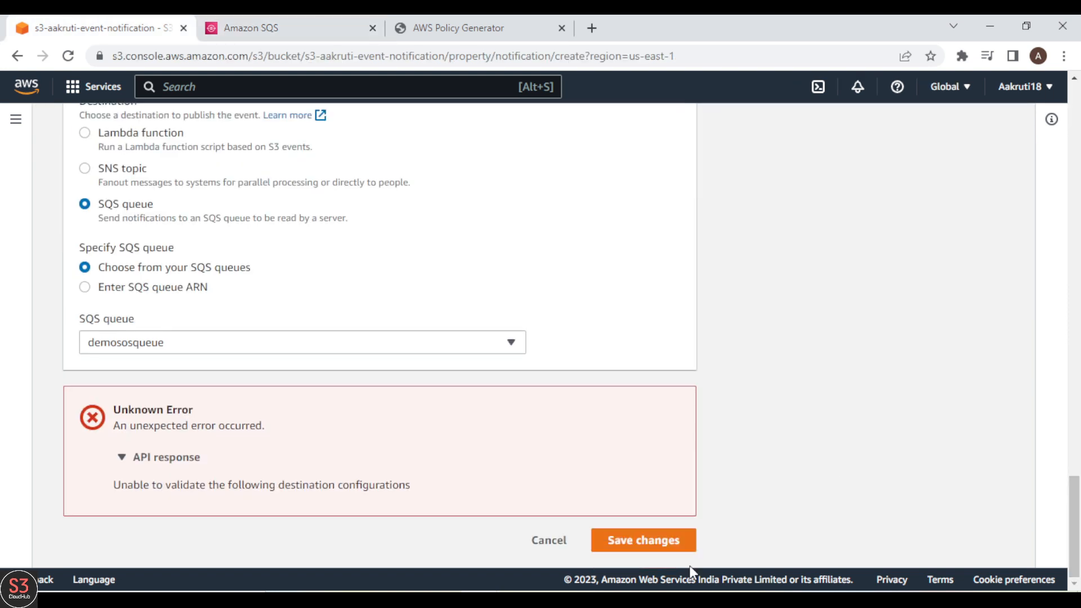
click(659, 547)
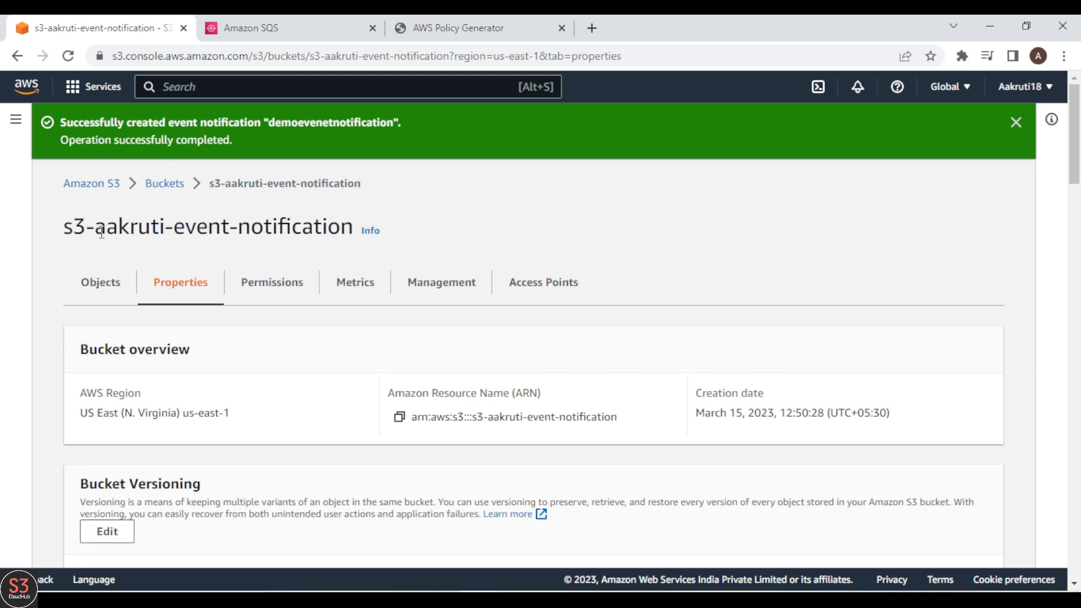
drag(94, 228, 351, 230)
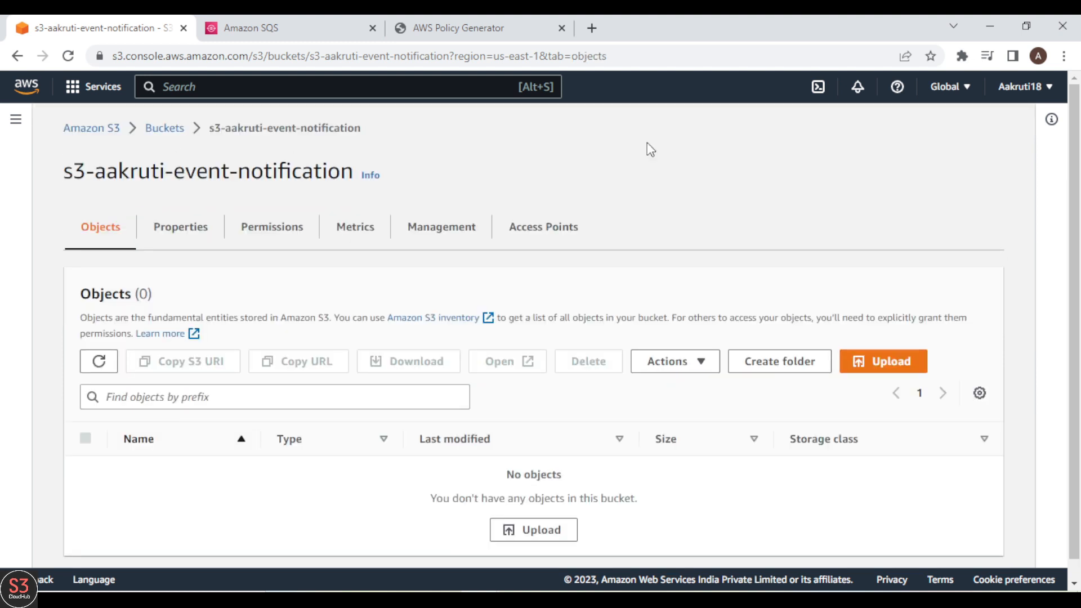
Step: Open the send and receive messages page of the demososqueue queue and poll it for messages
click(260, 25)
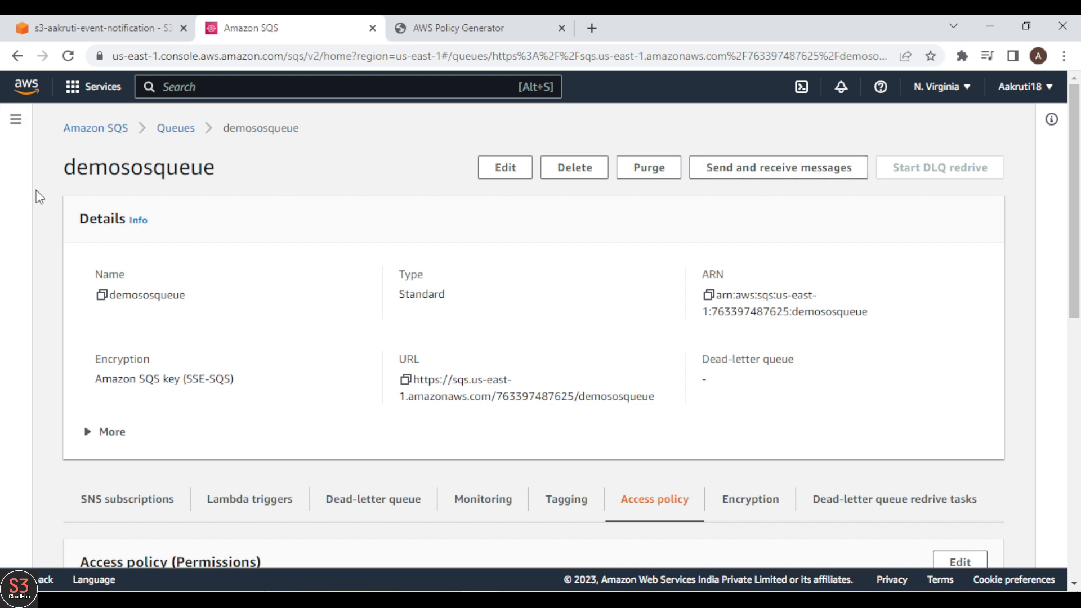
click(772, 176)
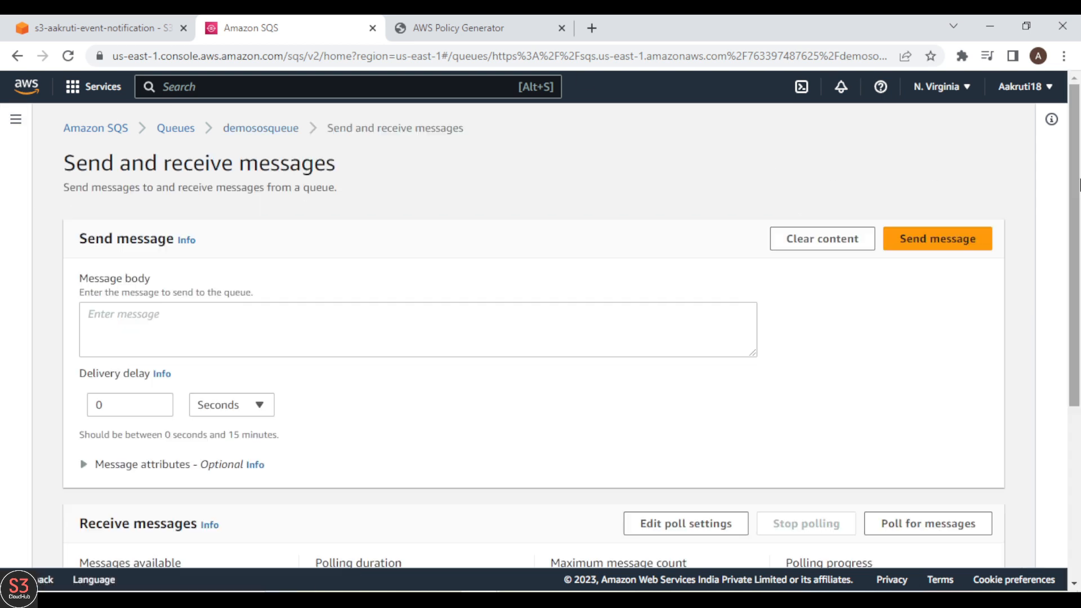
scroll(1077, 188, down, 1)
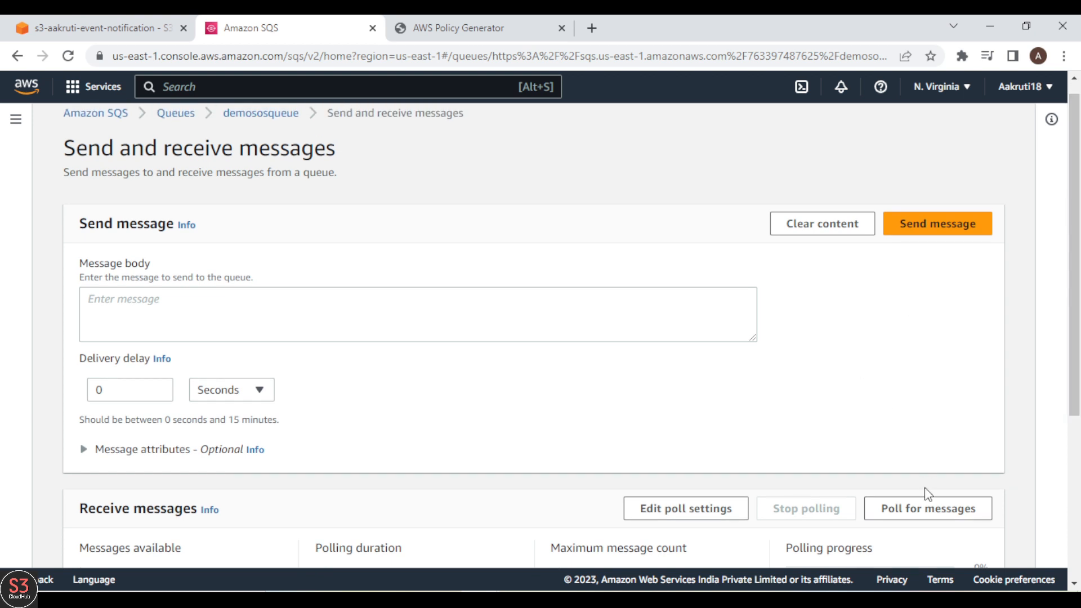
click(926, 505)
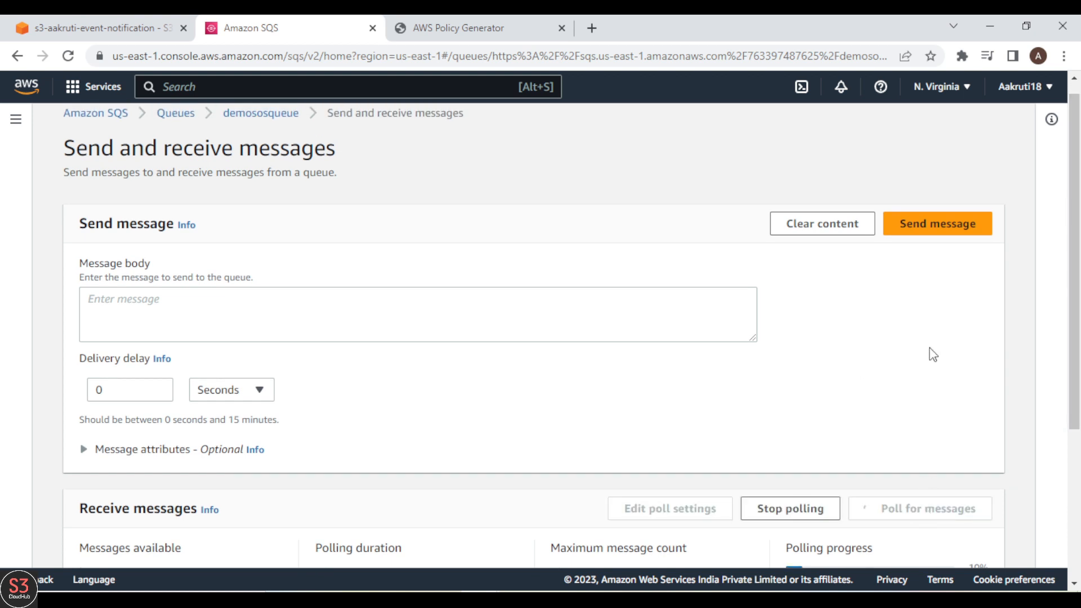
scroll(1079, 273, down, 4)
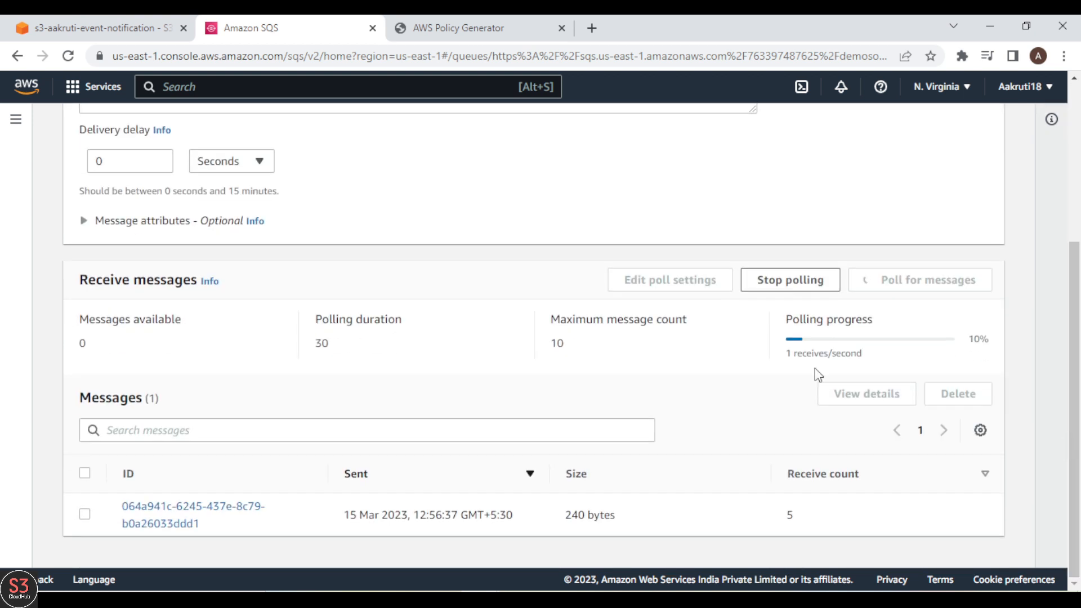
Step: Open the received message, enlarge its body text to check the event type, and close it
click(166, 520)
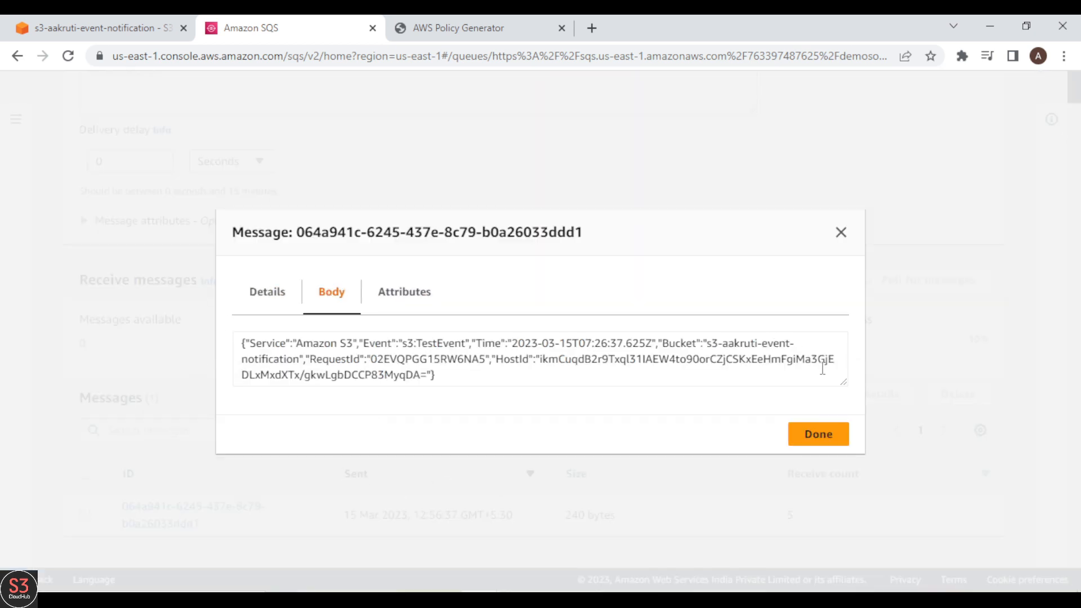
drag(842, 382, 844, 421)
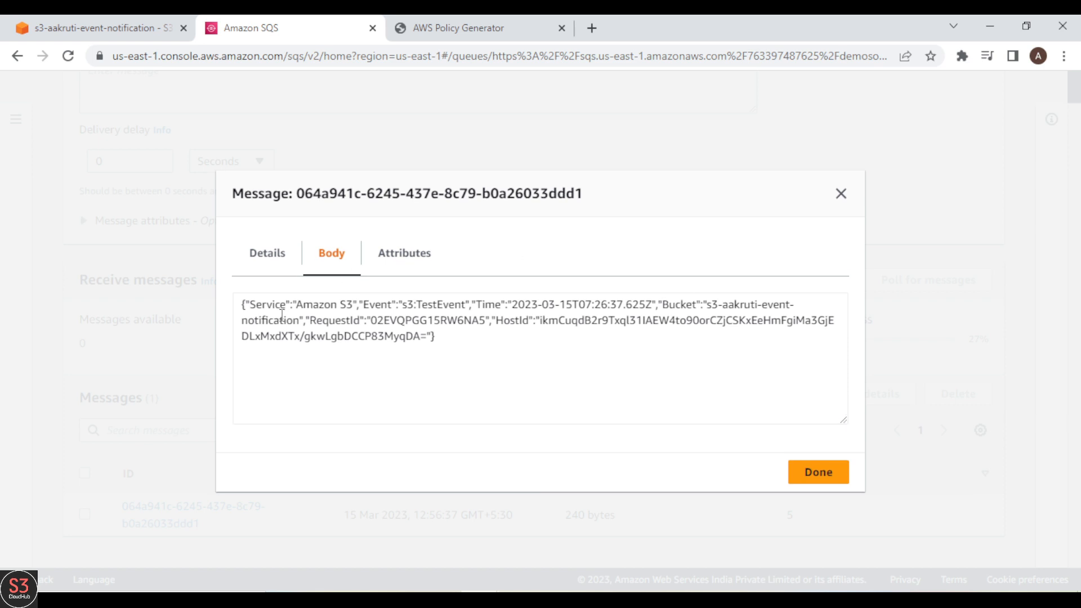
click(432, 304)
drag(398, 304, 464, 304)
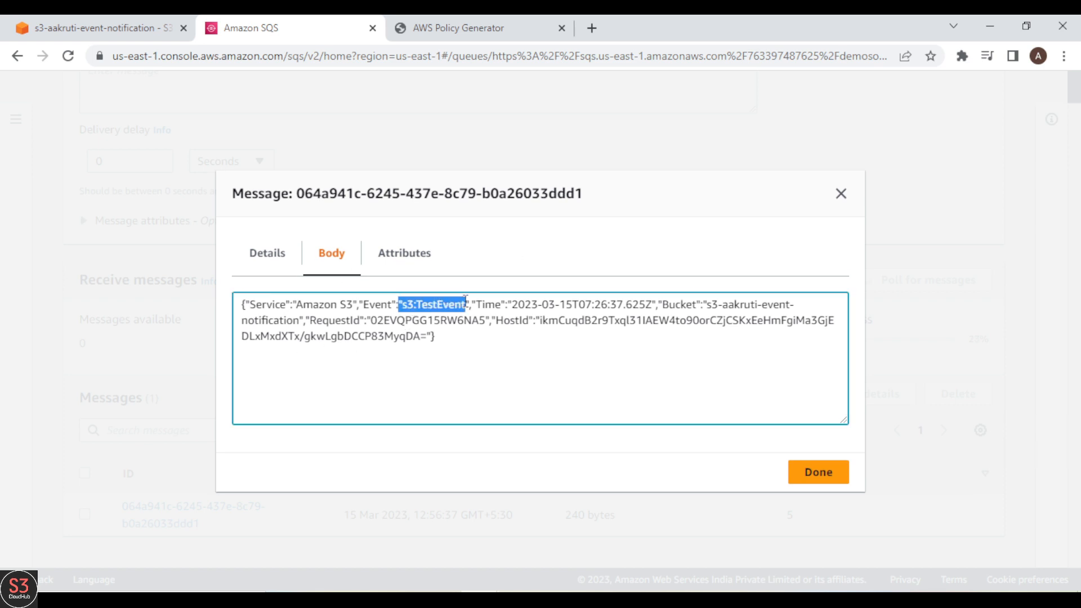
click(465, 303)
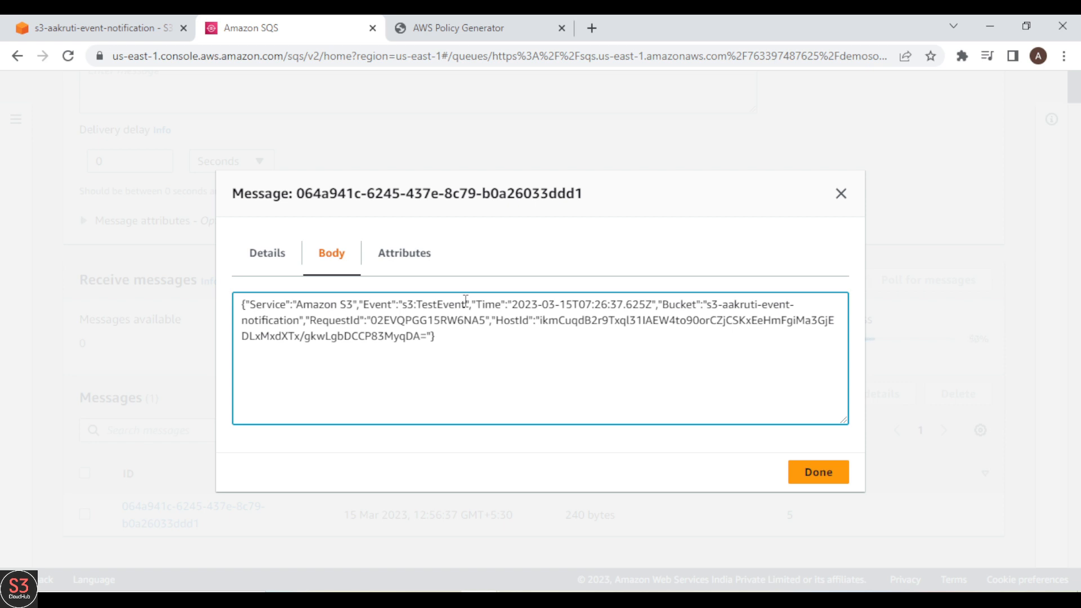
click(814, 472)
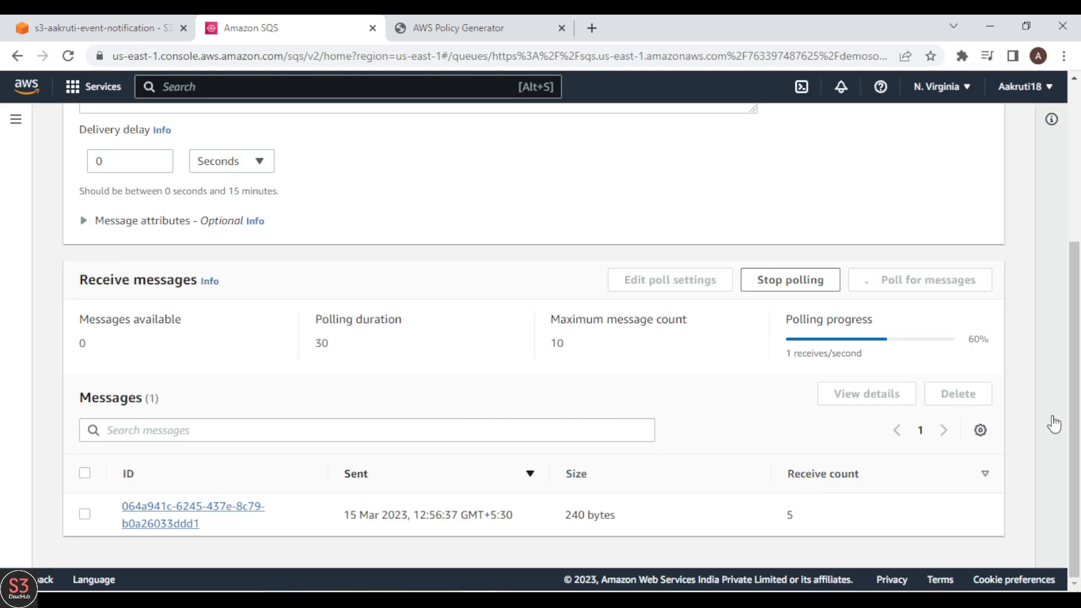
Step: Delete the received test event message from the demososqueue queue
click(84, 515)
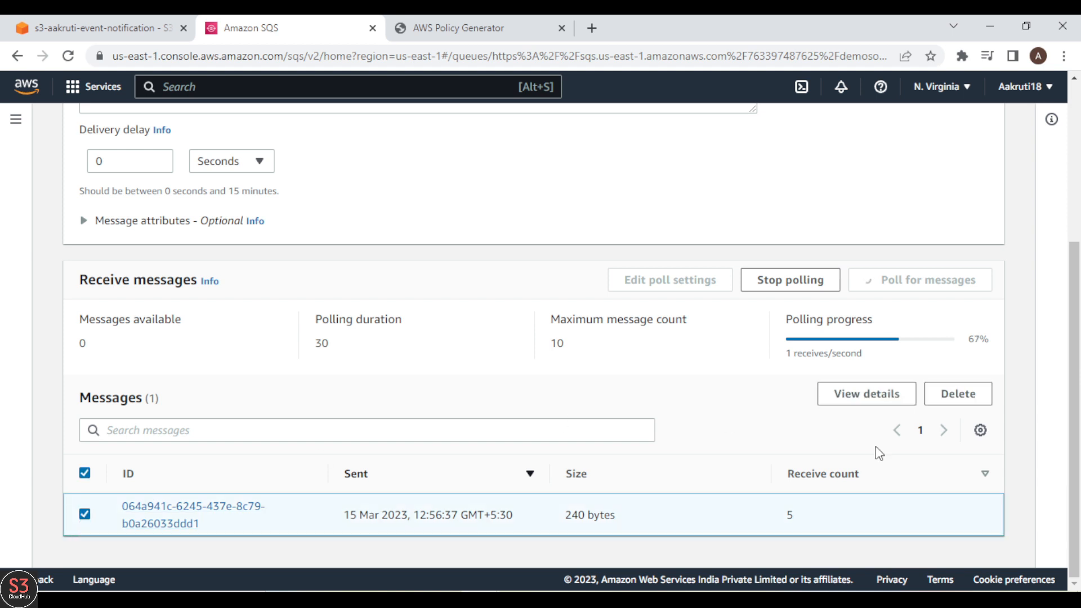
click(954, 395)
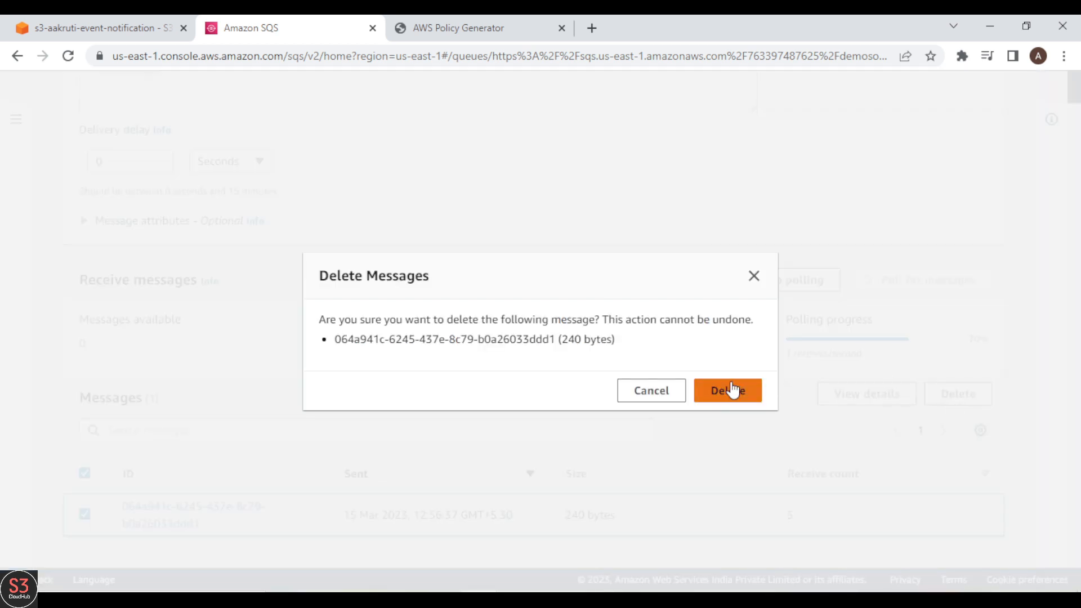
click(731, 388)
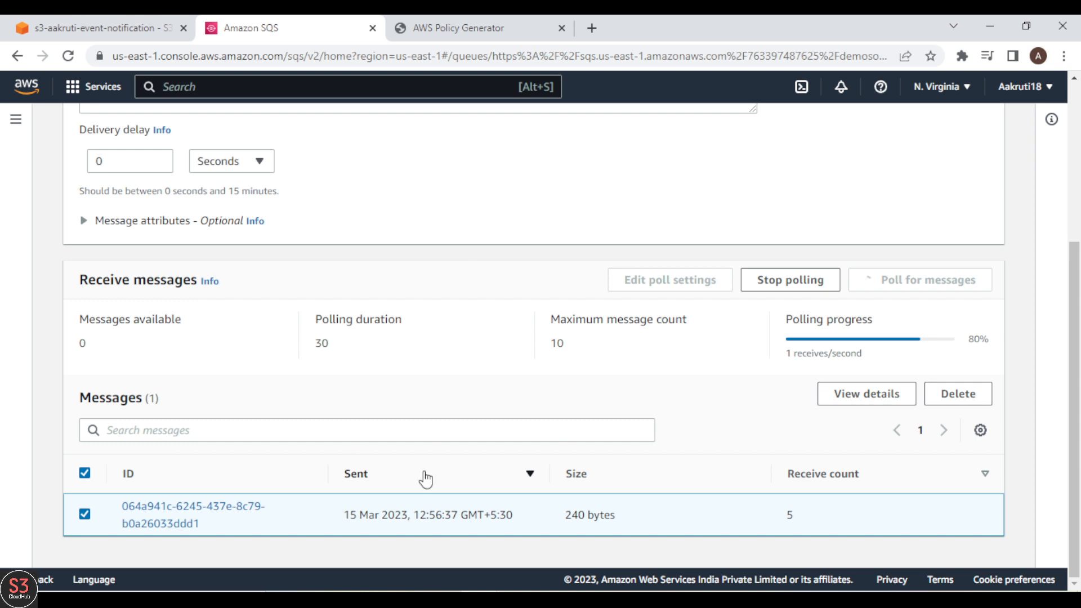
Step: Upload the channels4_profile image from the S3 bucket folder to the S3 bucket and close the upload status
click(122, 22)
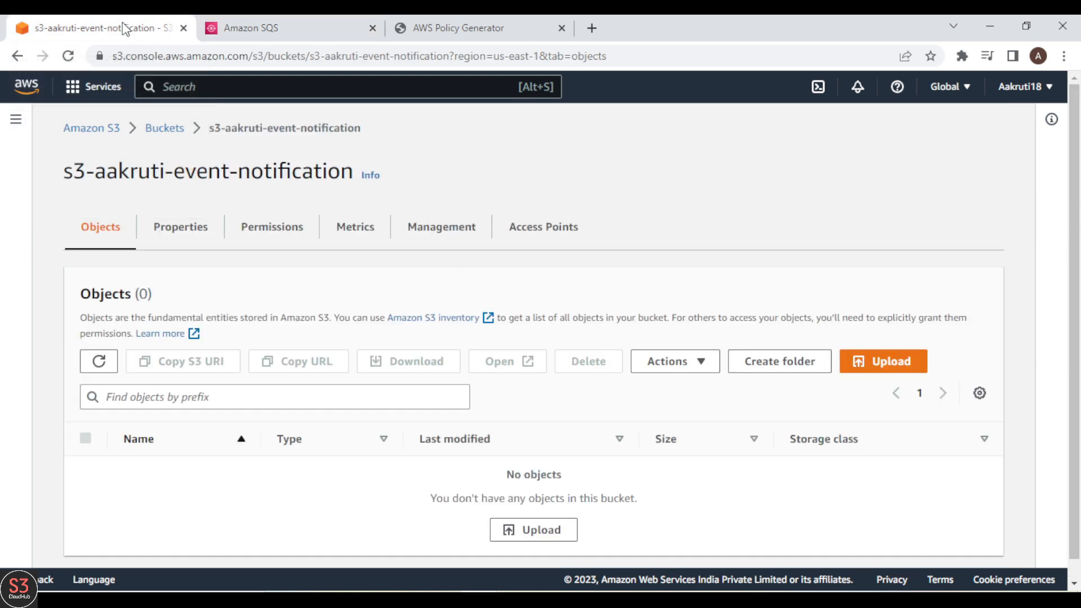
click(894, 363)
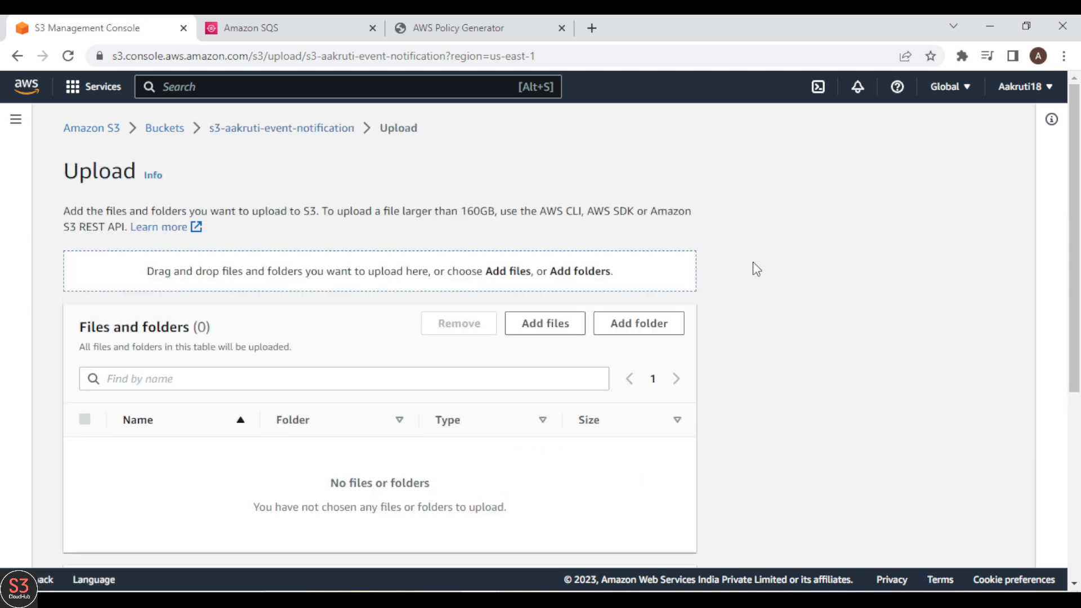
click(554, 331)
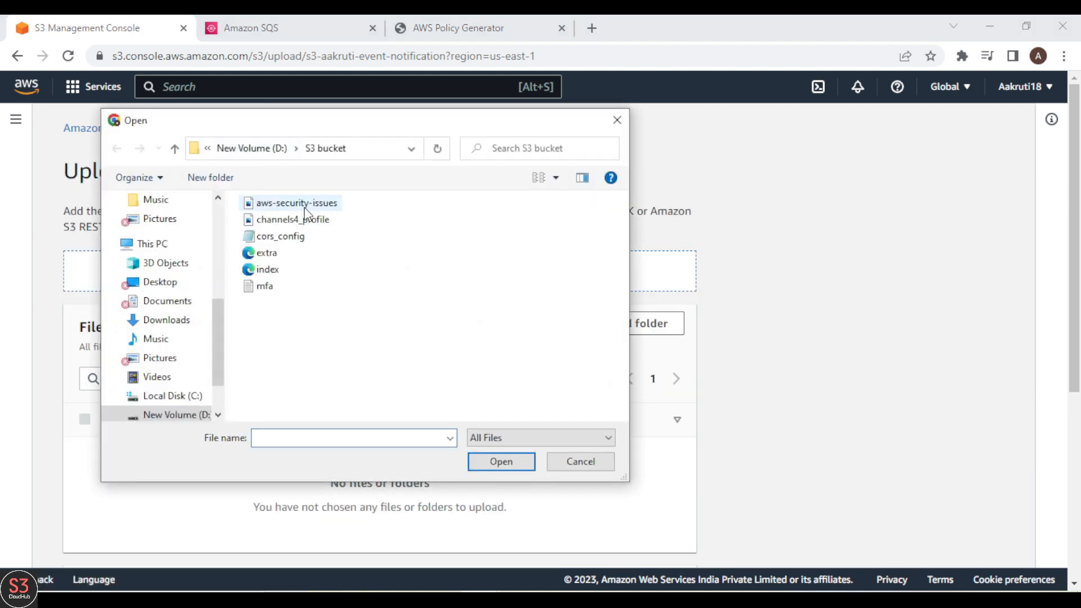
click(314, 223)
click(502, 467)
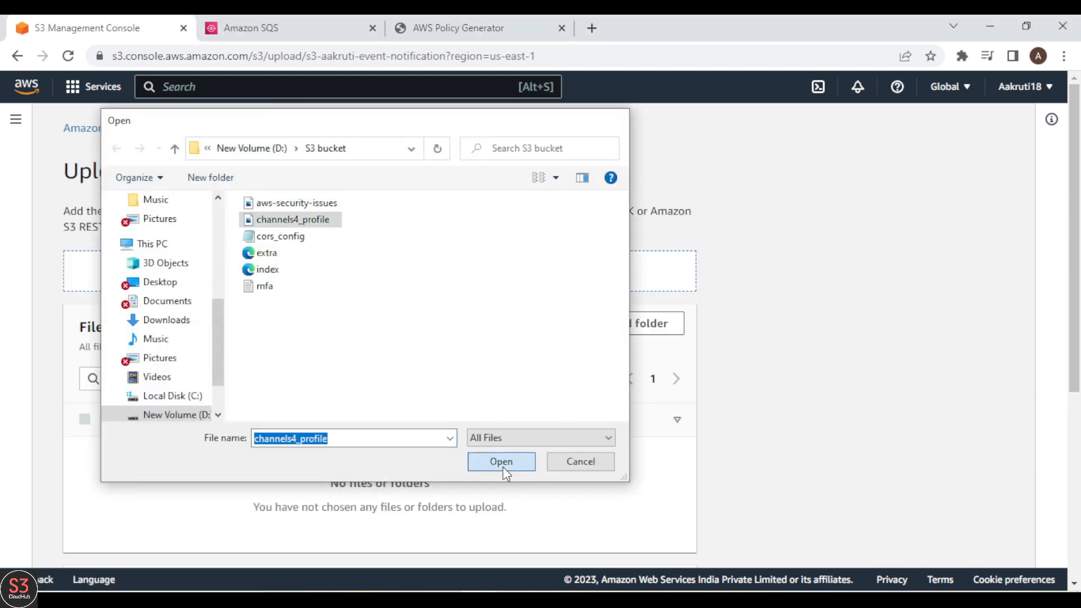
drag(1075, 323, 1075, 469)
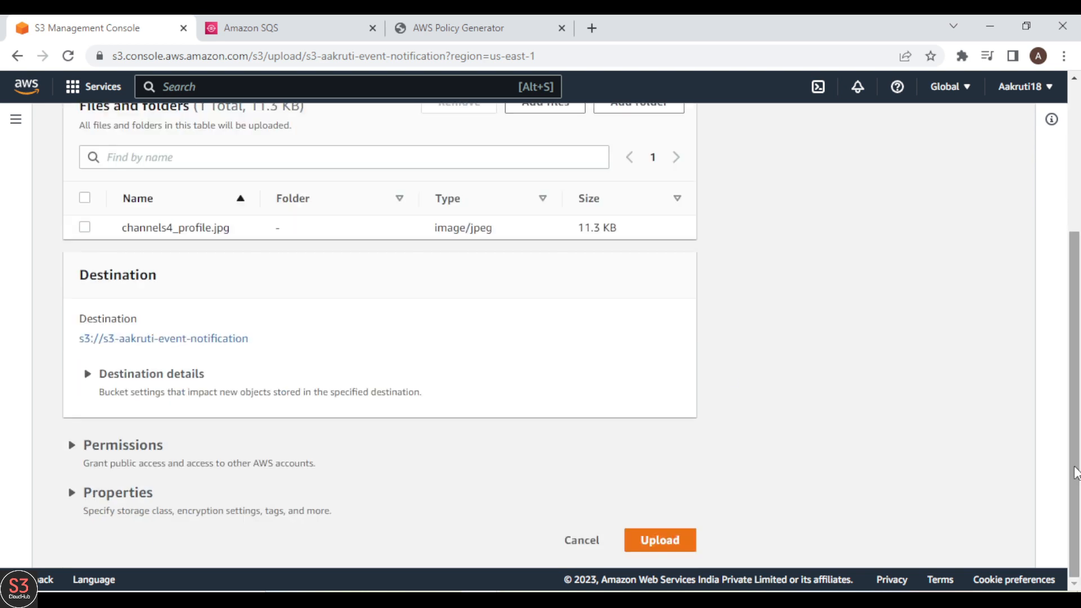
click(655, 549)
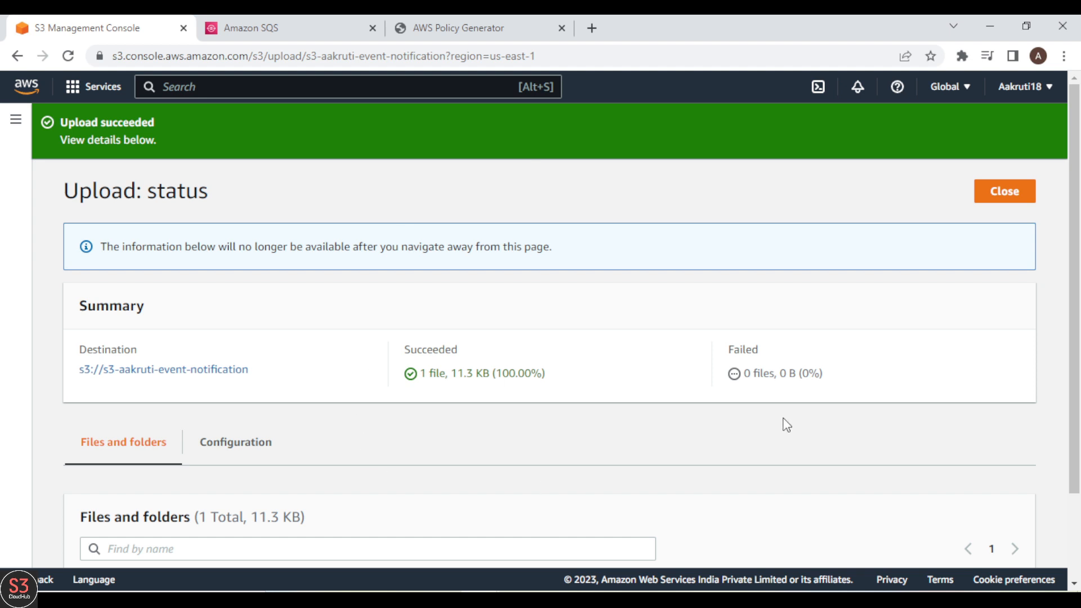
click(1027, 204)
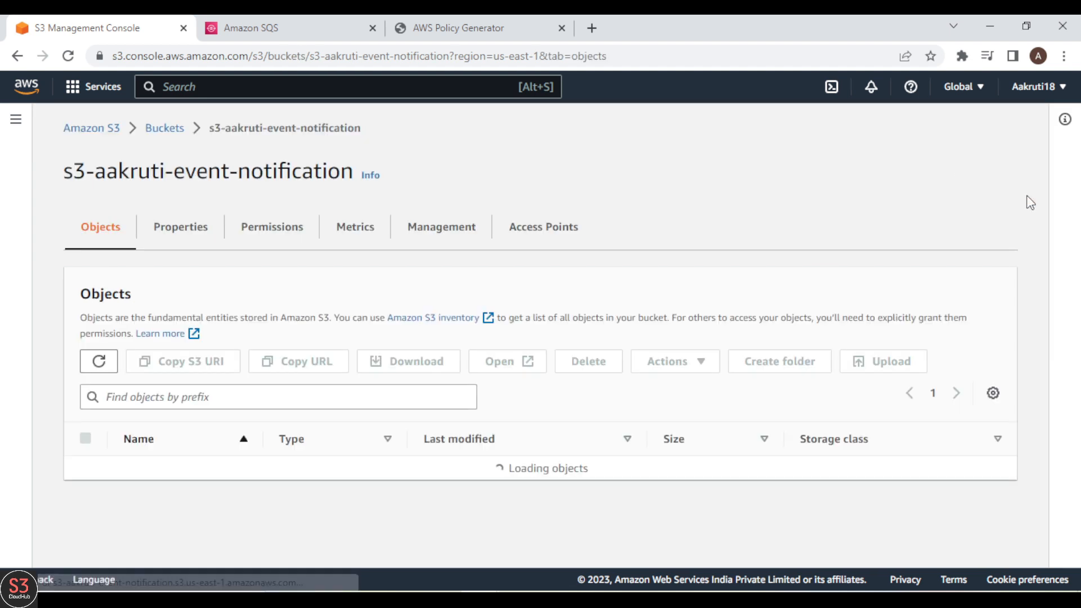
Step: Return to the demososqueue queue and poll it again for messages after the upload
click(282, 30)
mouse_move(1079, 362)
mouse_down()
mouse_move(1080, 318)
mouse_move(1078, 383)
mouse_up()
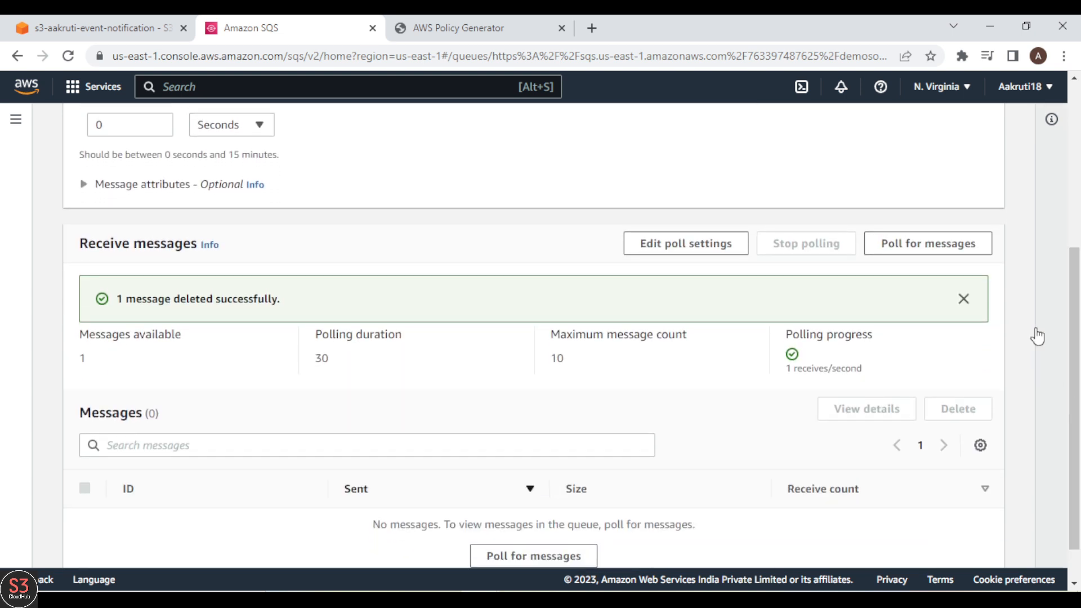
click(921, 248)
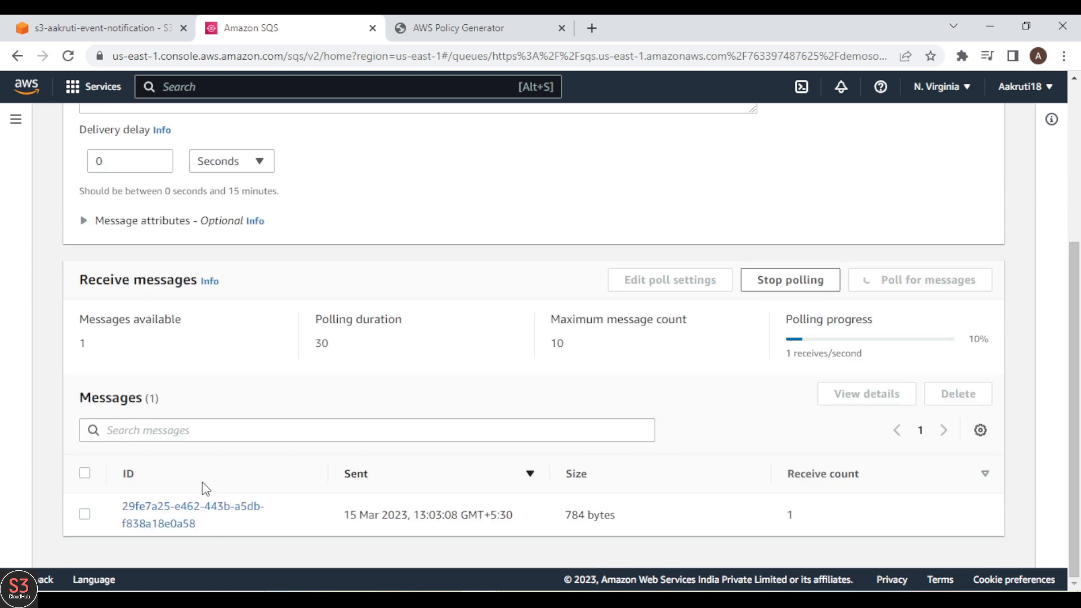
Step: Open the new message and examine its body for the event name and the uploaded object's key
click(185, 519)
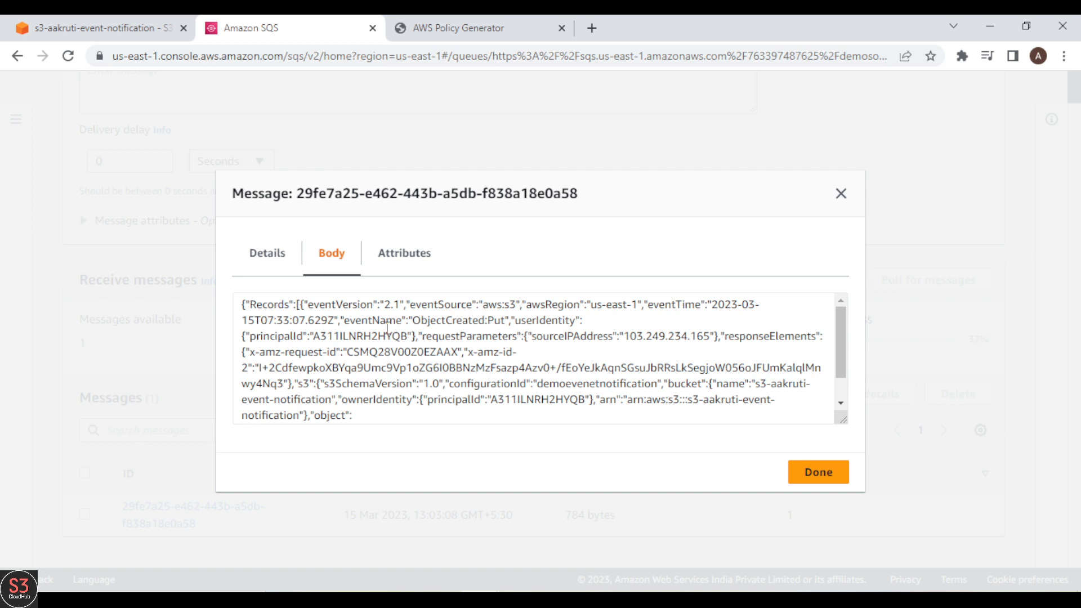
drag(350, 321, 506, 321)
click(405, 323)
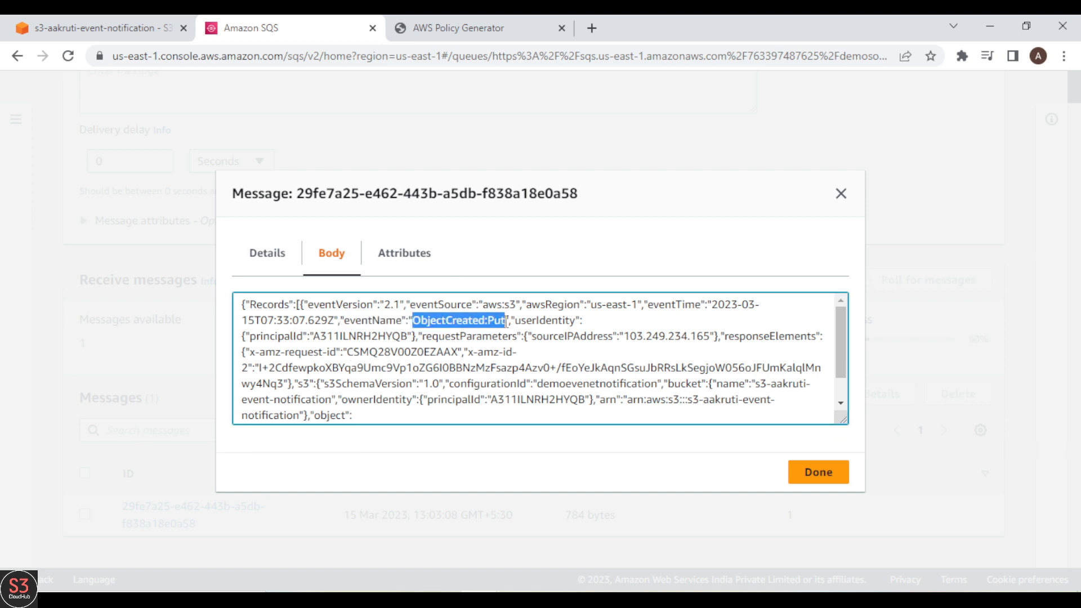
click(506, 320)
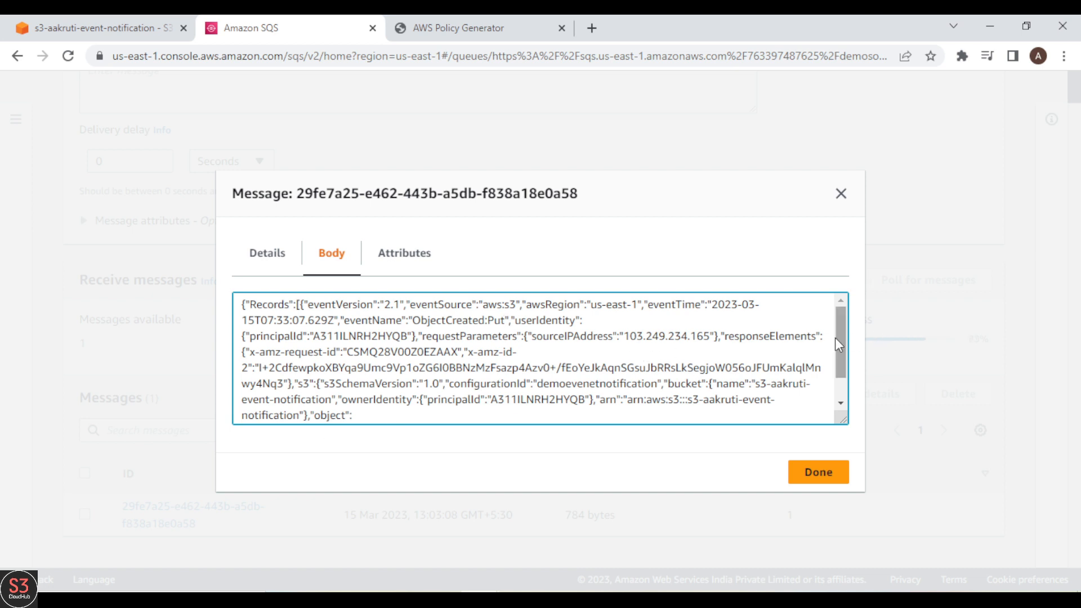
scroll(842, 339, down, 2)
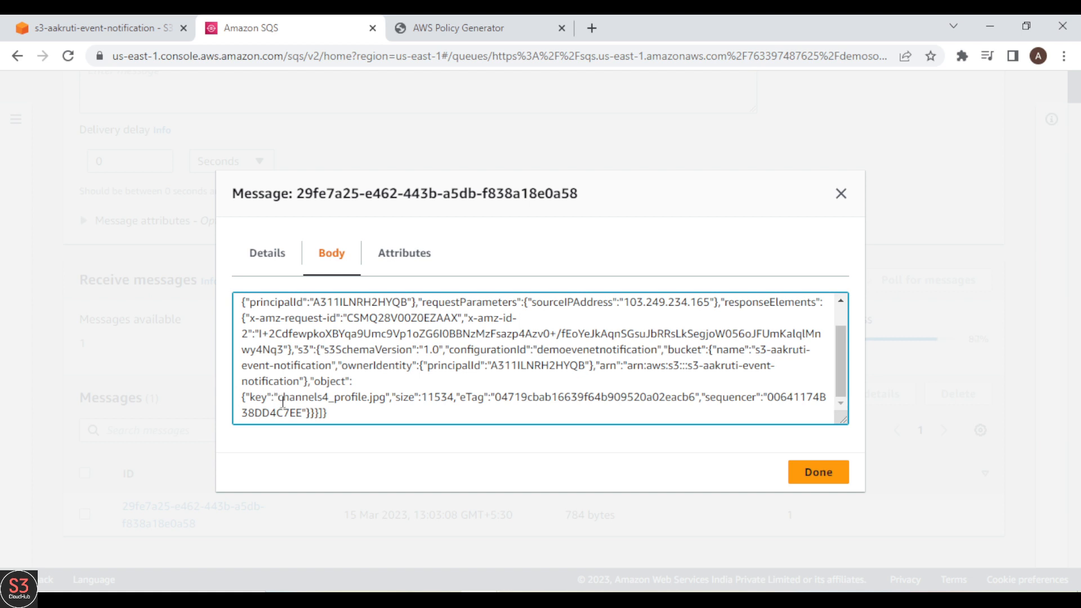
mouse_move(279, 400)
mouse_down()
mouse_move(386, 400)
mouse_move(284, 384)
mouse_up()
click(386, 399)
click(286, 389)
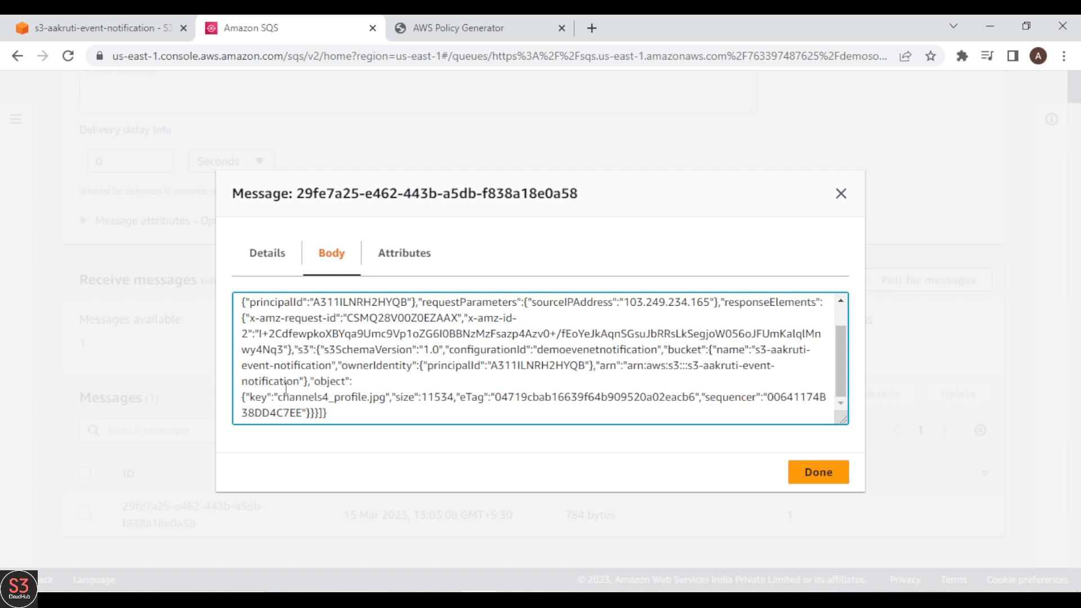